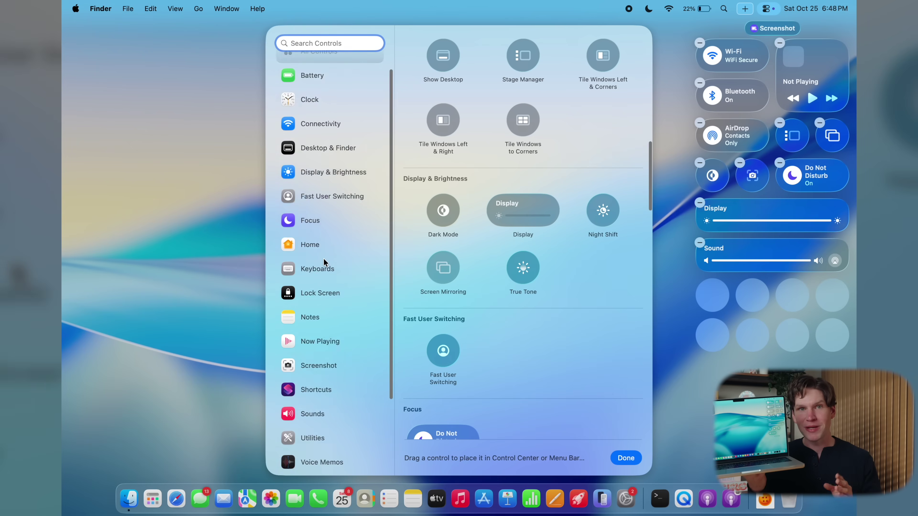
Move the Pages window off its tiled position and spread out all open windows.
scroll(324, 262, down, 3)
scroll(324, 263, up, 3)
scroll(323, 262, up, 2)
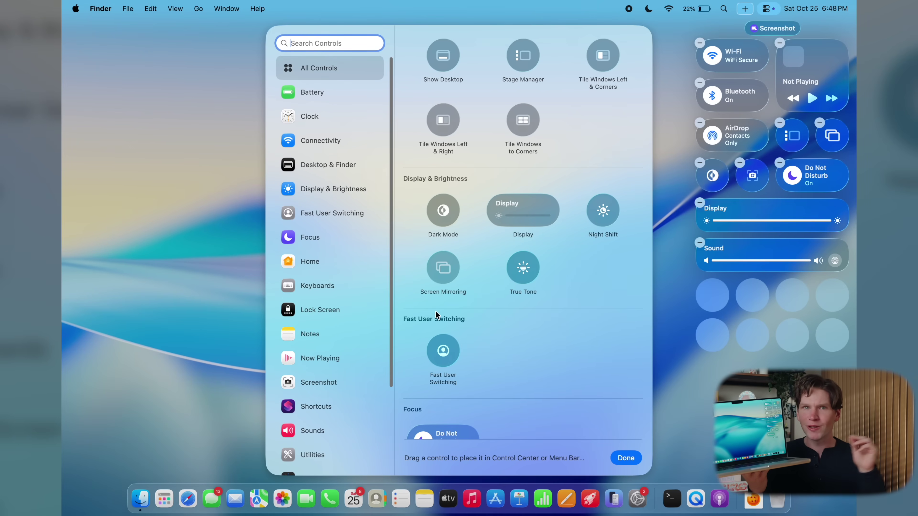
scroll(436, 314, down, 10)
scroll(437, 314, down, 8)
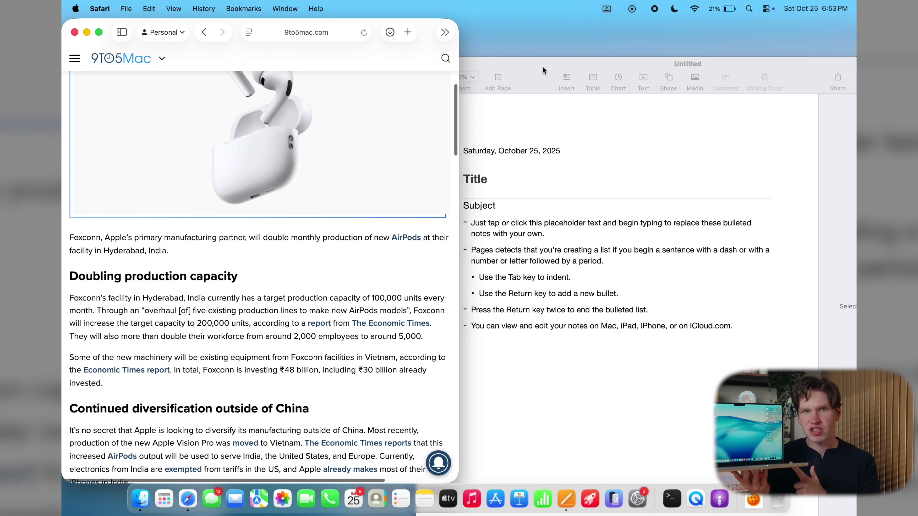
drag(485, 32, 852, 119)
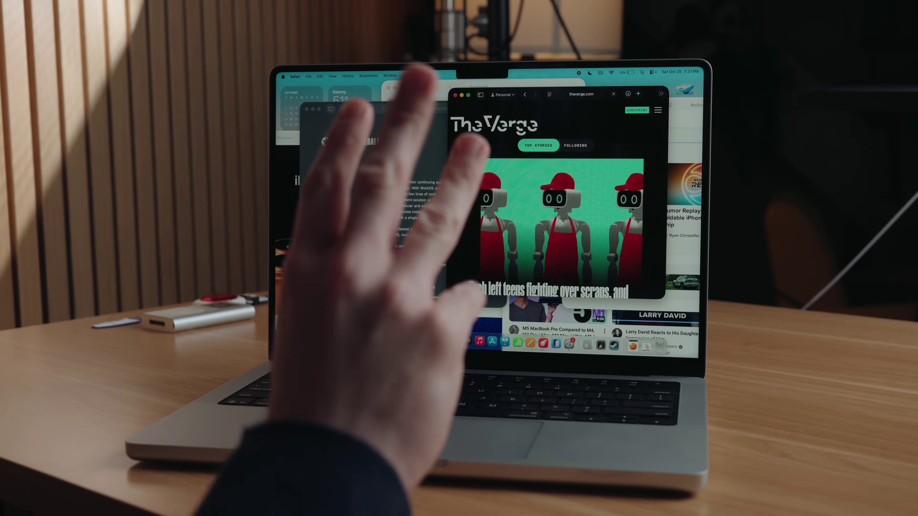
key(ctrl+Up)
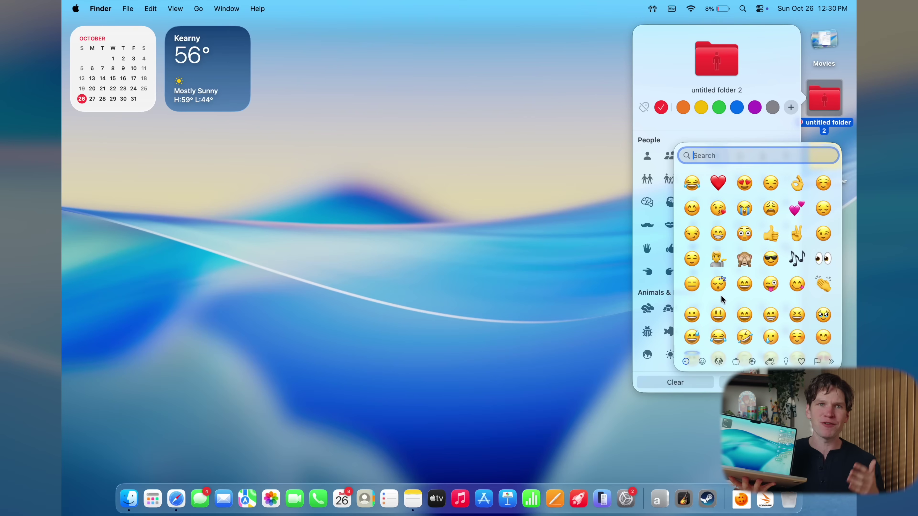
Search the emoji picker for 'fox' and set the fox emoji as the folder icon.
scroll(720, 299, down, 3)
scroll(721, 299, down, 1)
text(fox)
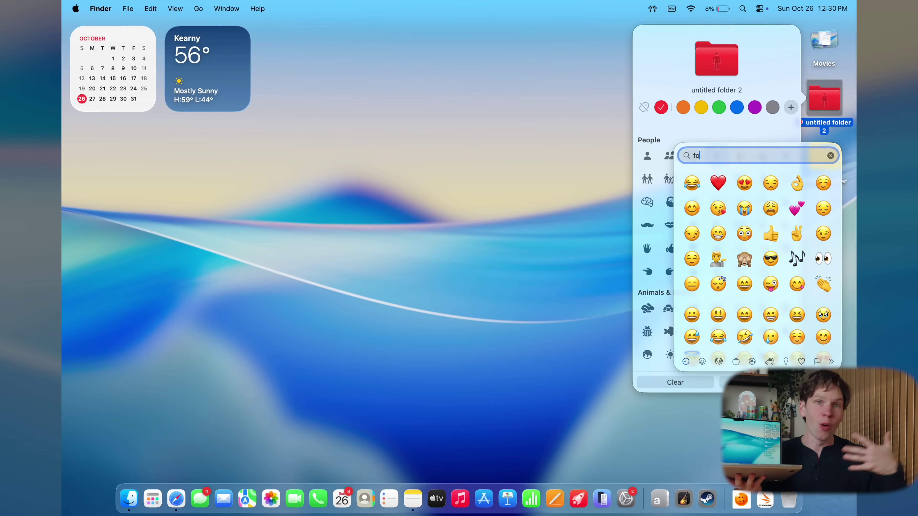
click(691, 178)
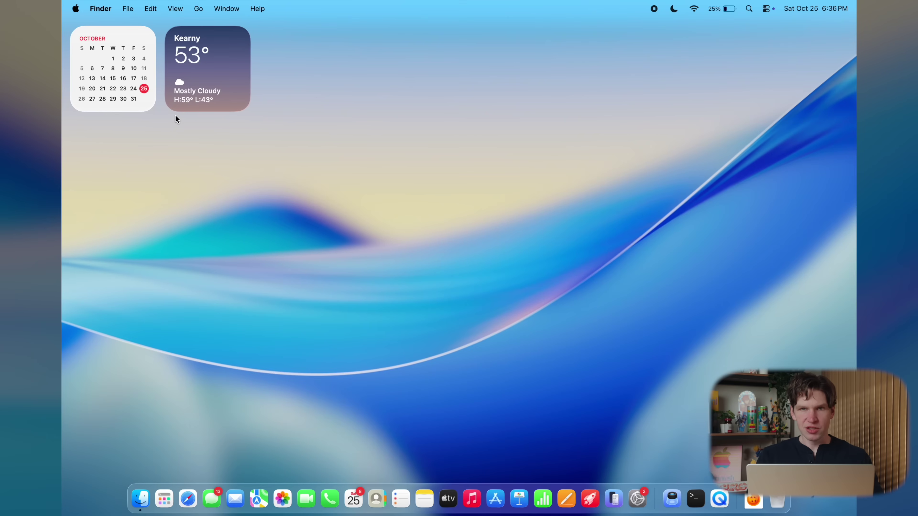
Open Appearance in System Settings and preview the Default, Dark and Clear icon styles.
click(75, 9)
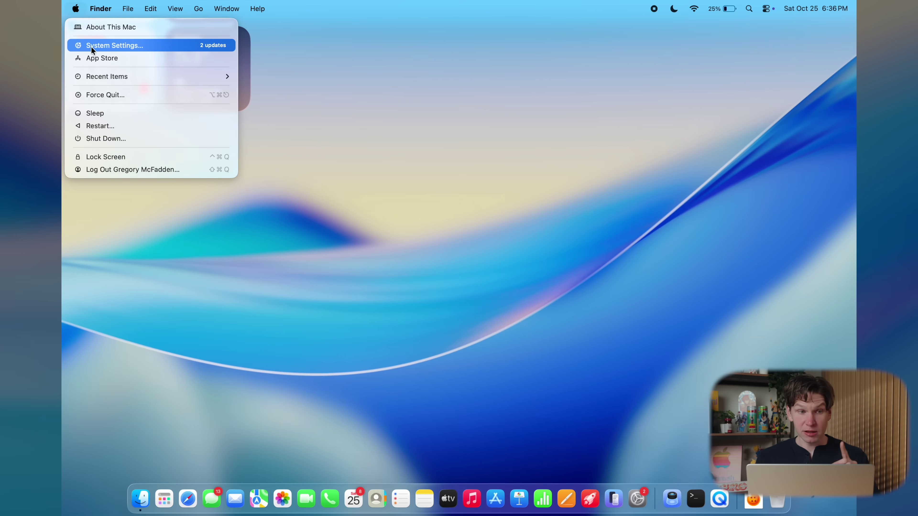
click(101, 48)
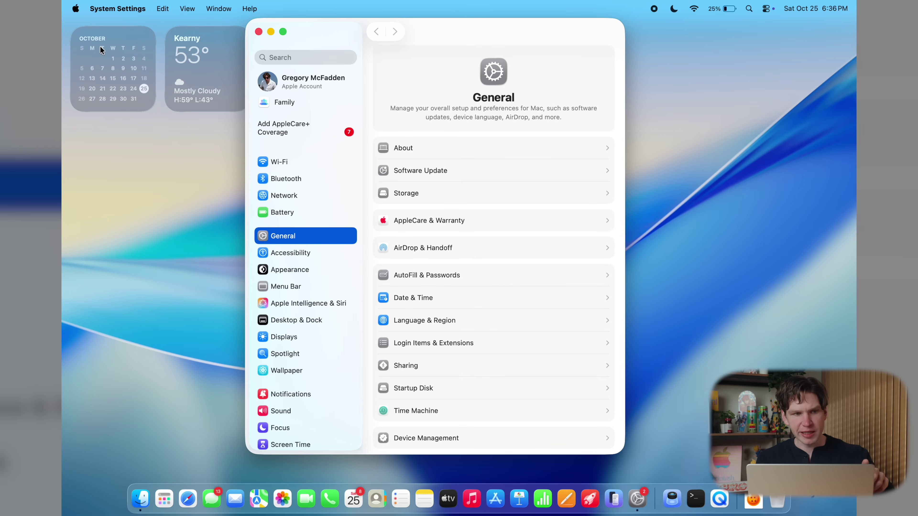
click(292, 269)
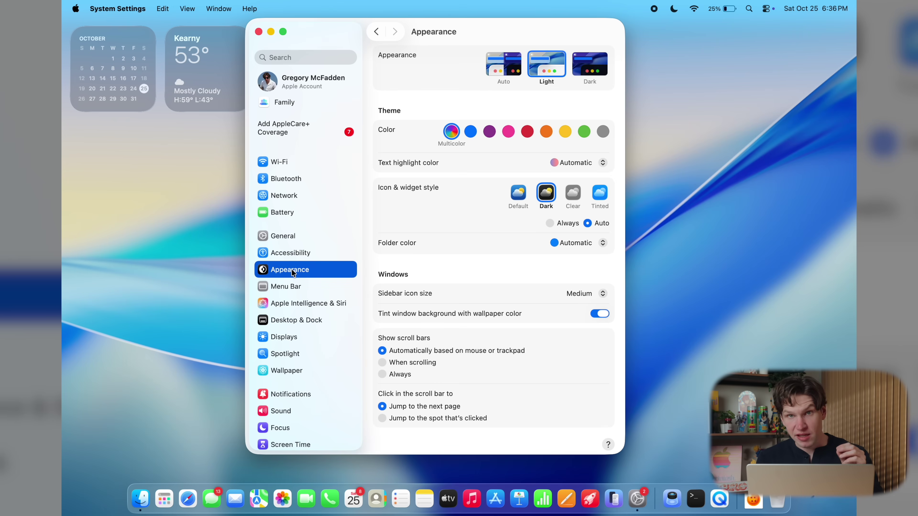
click(517, 198)
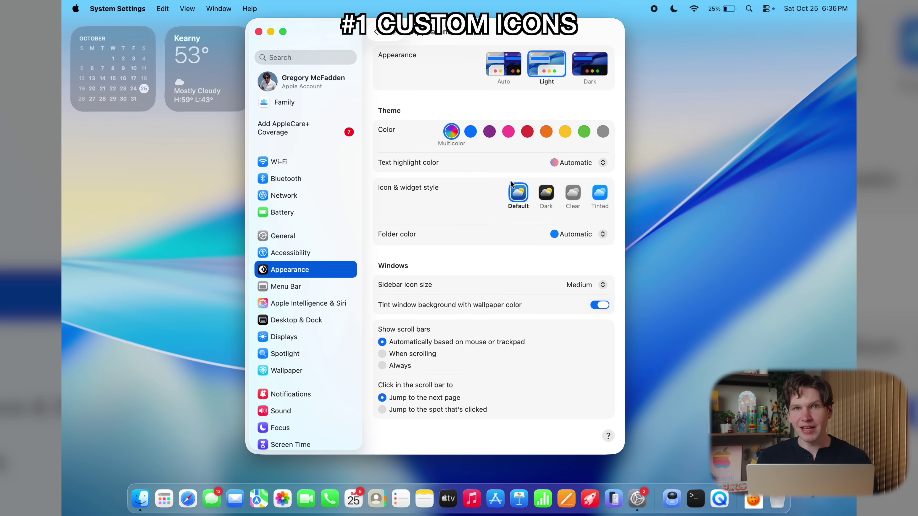
click(546, 198)
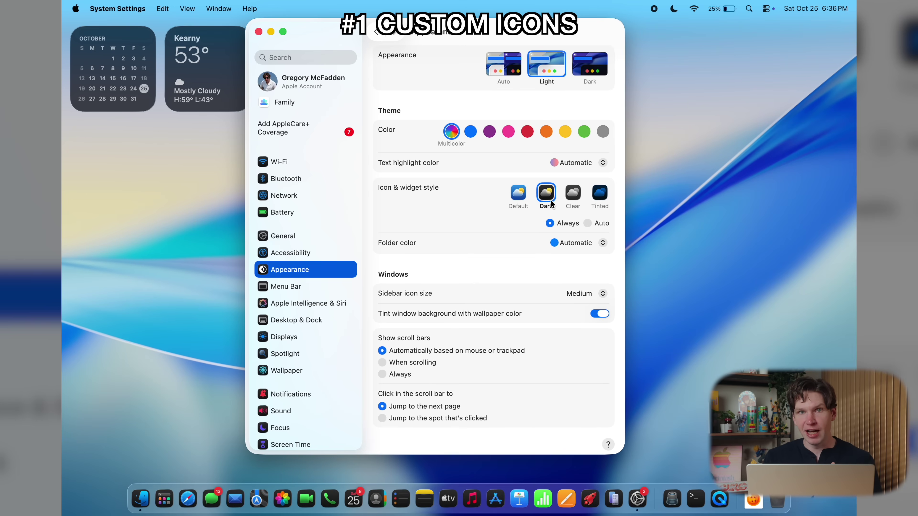
click(575, 194)
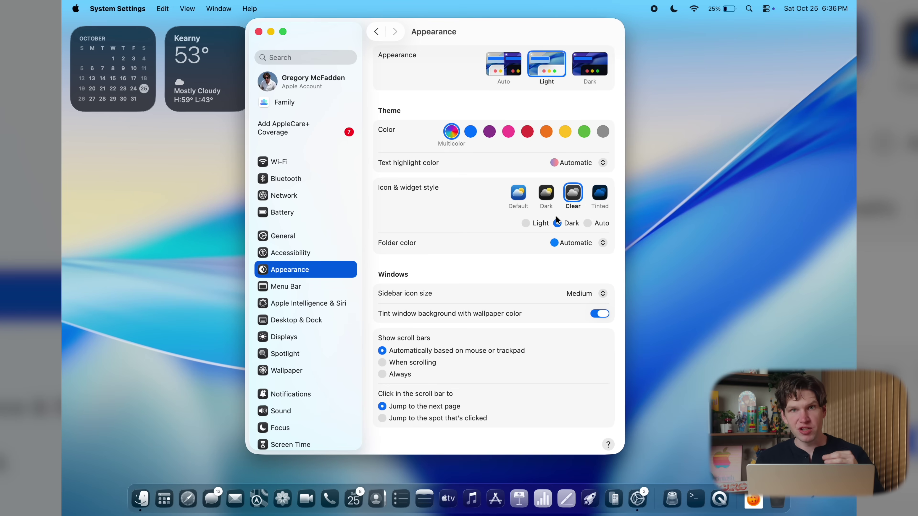
Try the Tinted and Clear styles, then make the Dark icon style apply automatically.
click(595, 195)
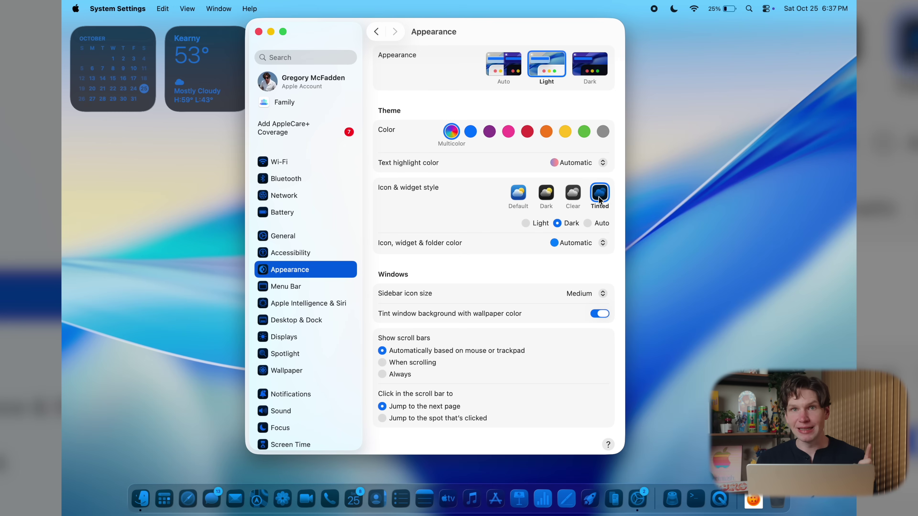
click(574, 195)
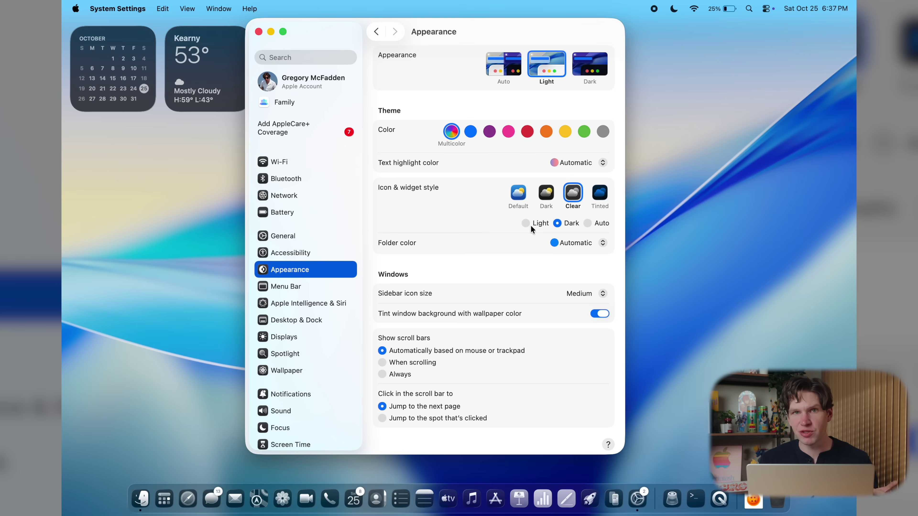
click(546, 197)
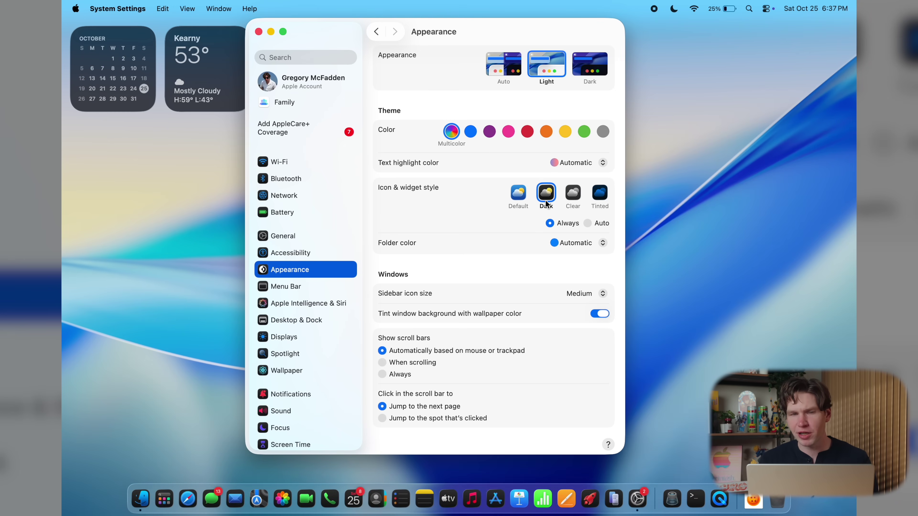
click(588, 224)
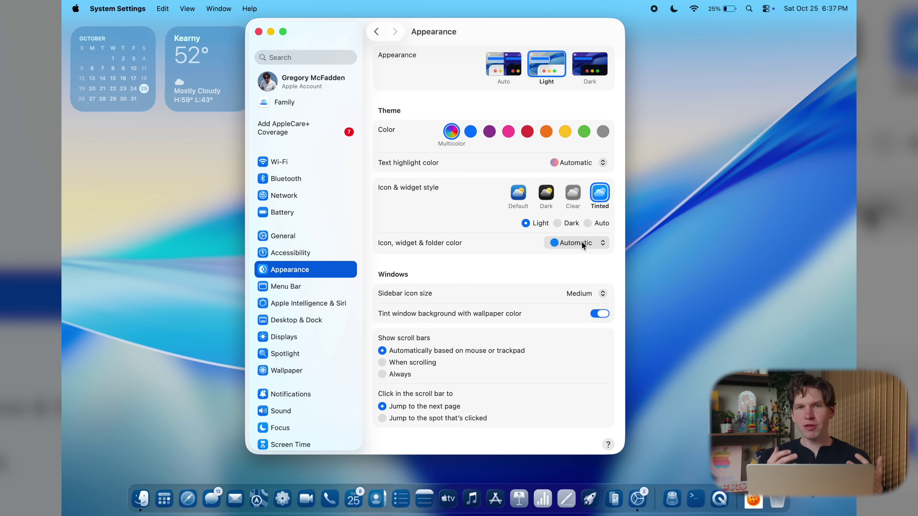
Tint icons, widgets and folders red, then orange.
click(582, 242)
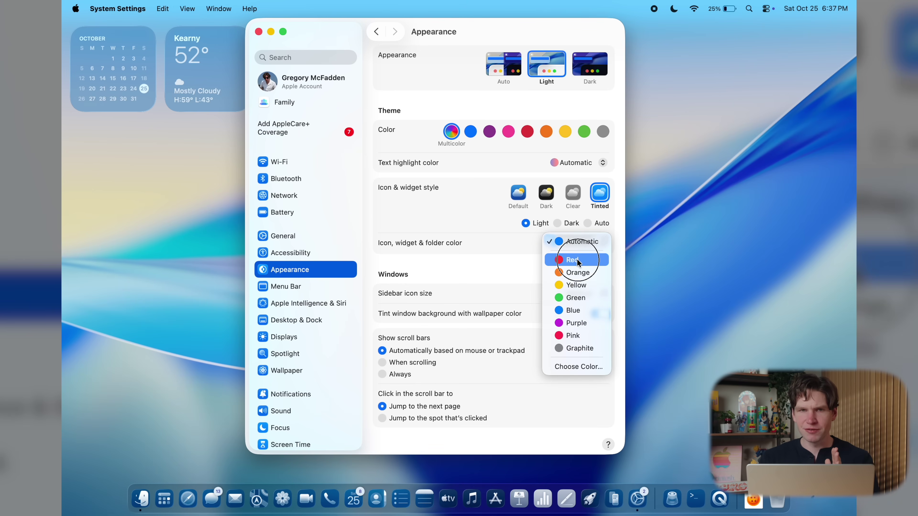
click(578, 260)
click(577, 243)
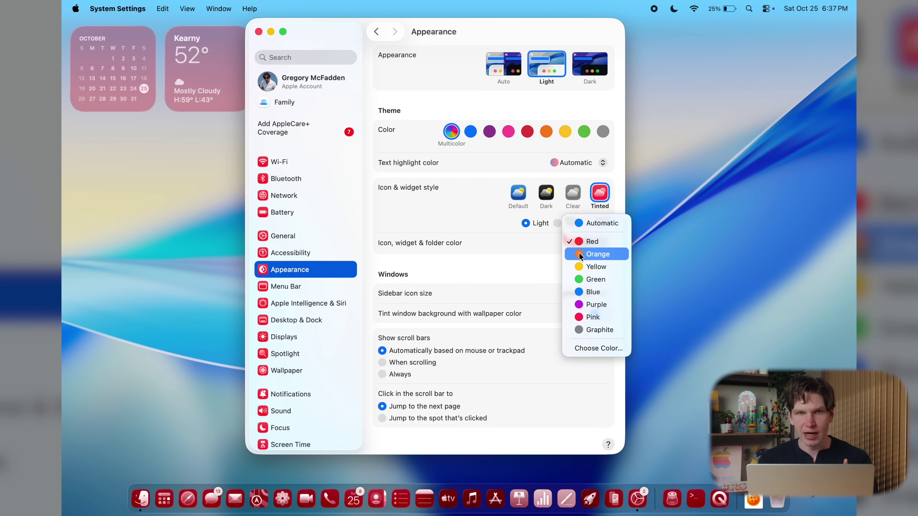
click(578, 254)
click(578, 242)
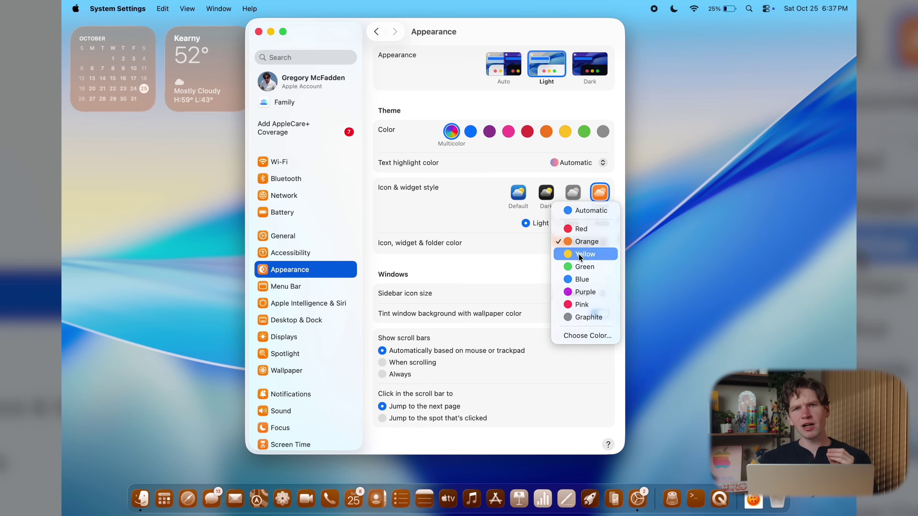
Choose a custom pinkish tint colour, sampling colours from the screen.
click(583, 258)
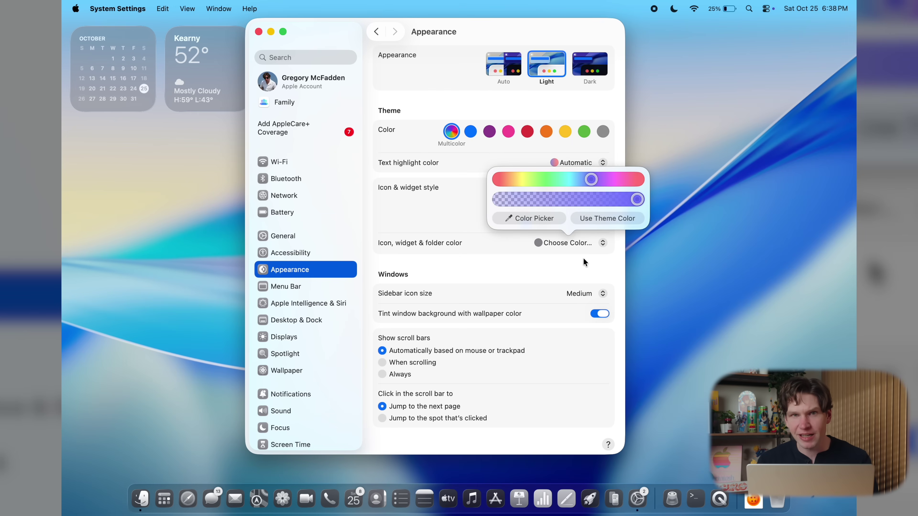
drag(593, 178, 628, 179)
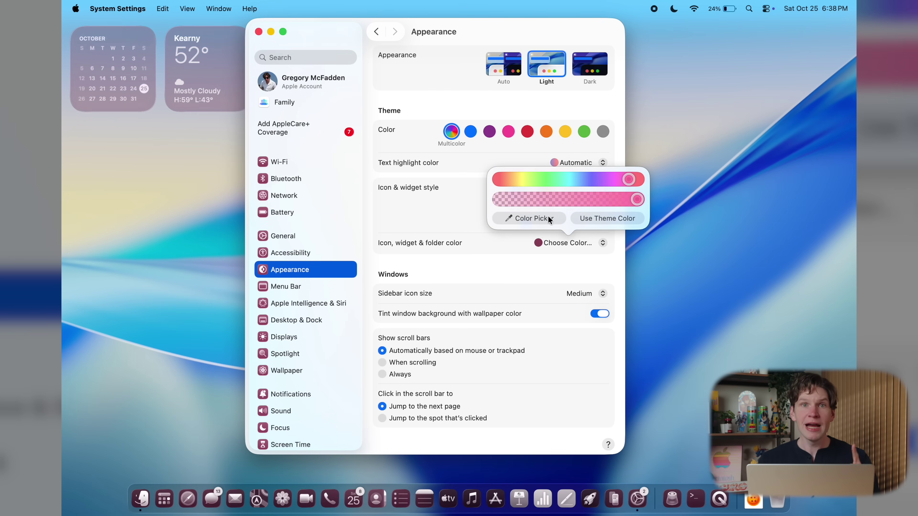
click(547, 219)
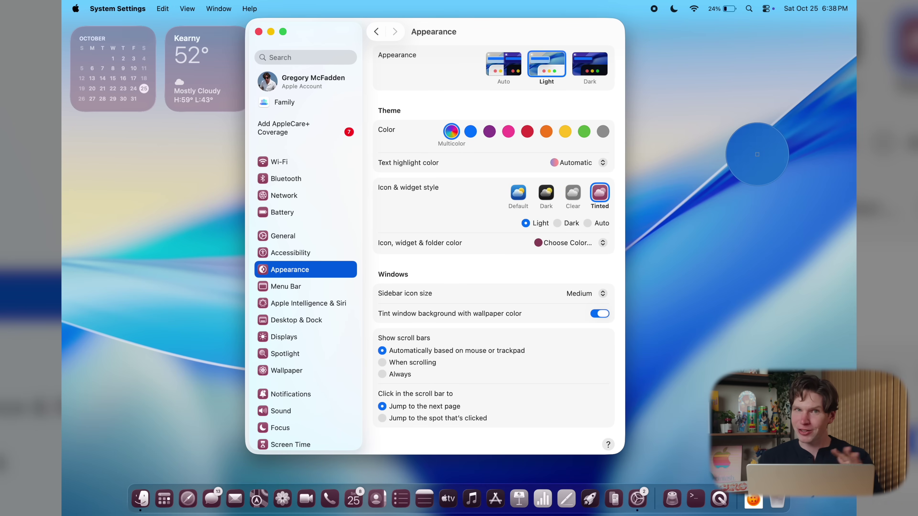
click(757, 154)
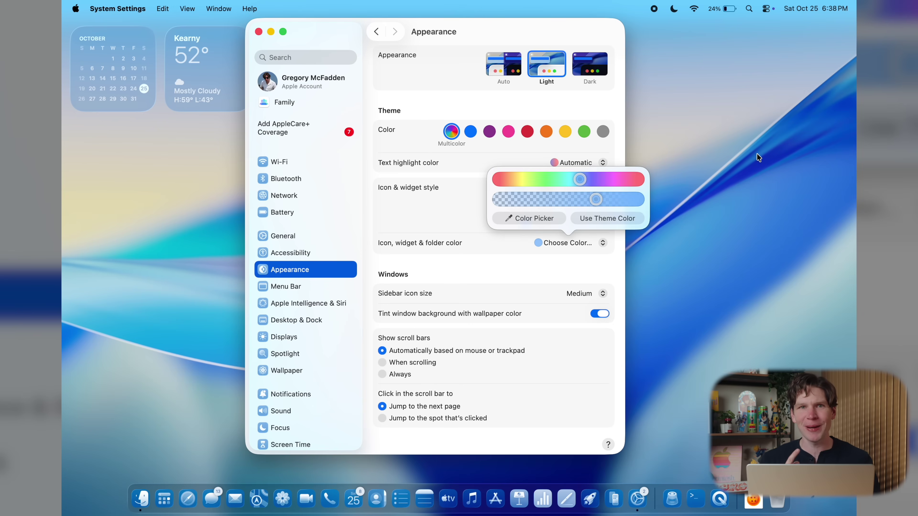
click(528, 216)
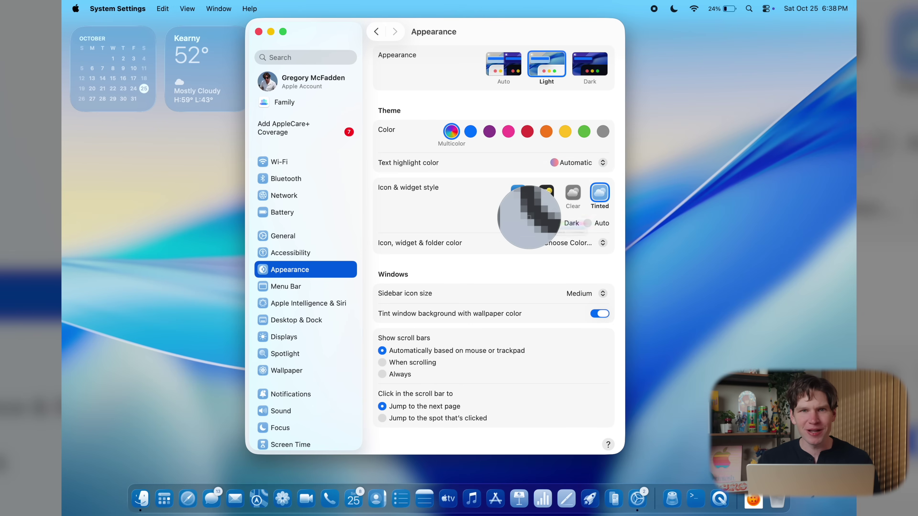
click(261, 29)
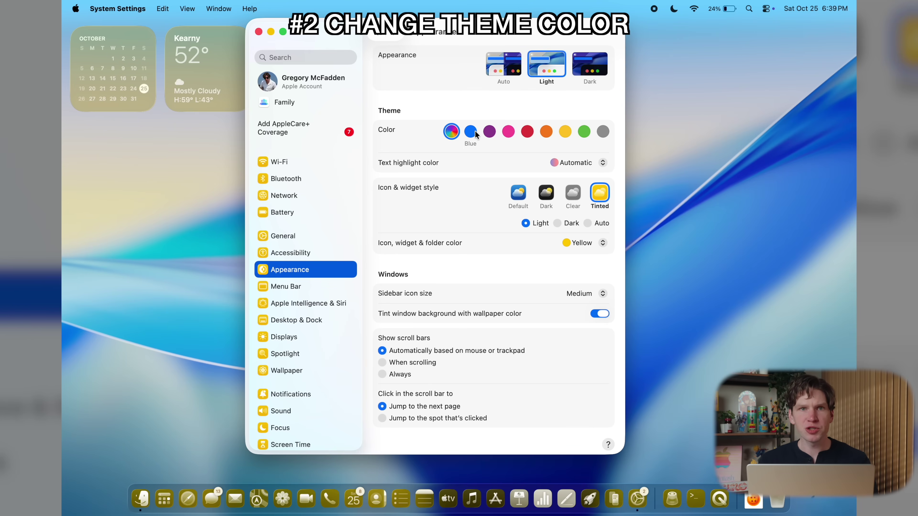
Cycle the theme accent colour through purple, pink, red, orange and green, ending on yellow.
click(488, 132)
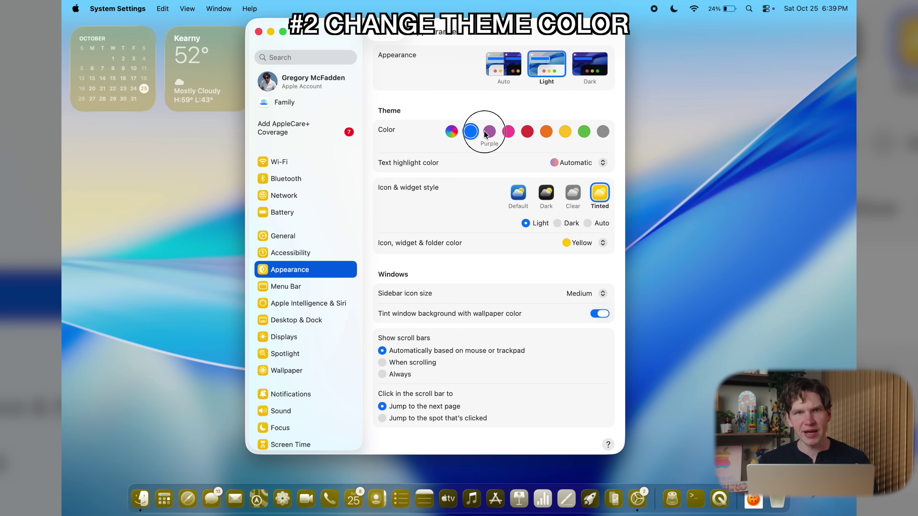
click(509, 132)
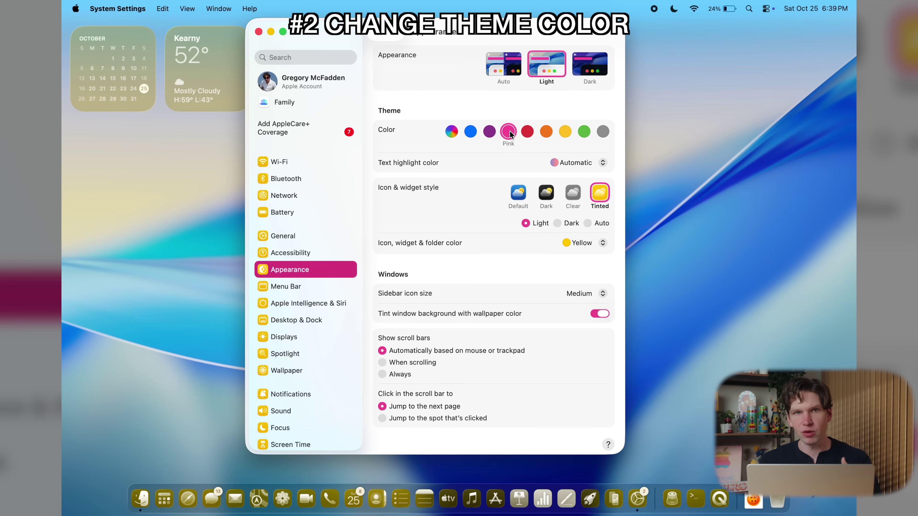
click(528, 133)
click(546, 133)
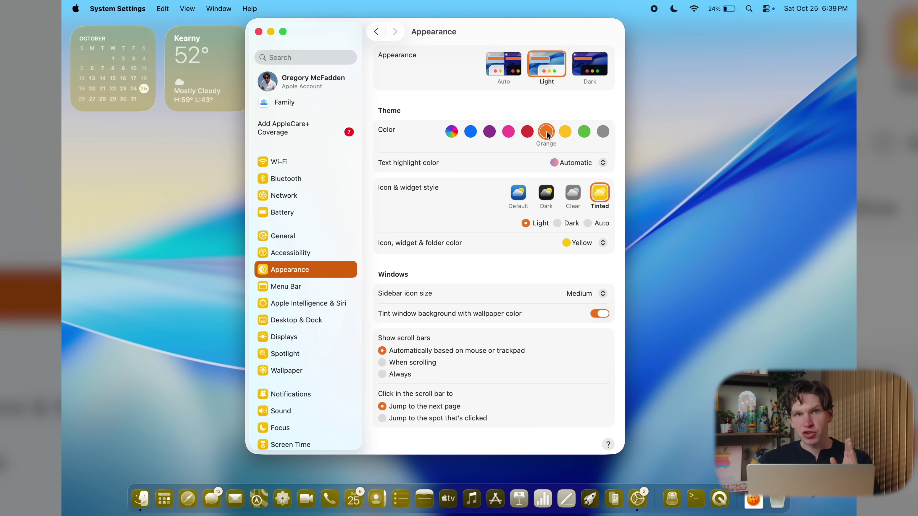
click(564, 133)
click(582, 132)
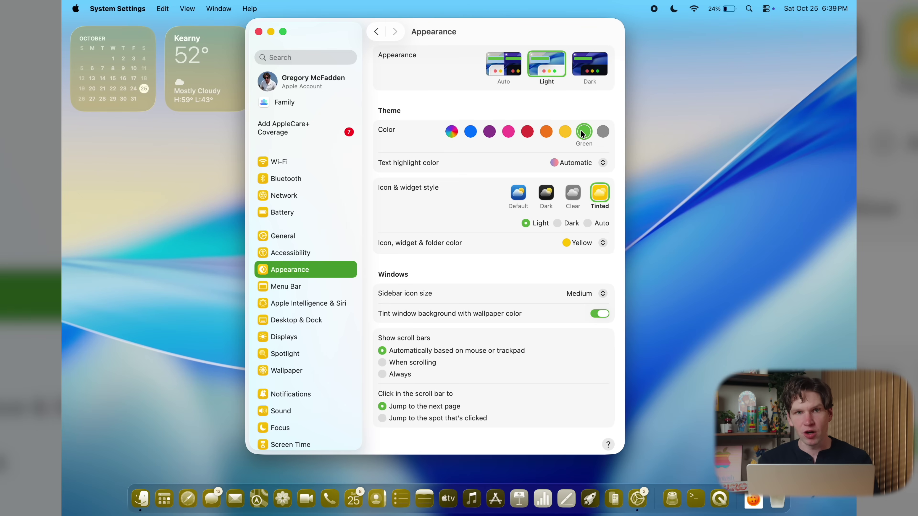
click(569, 132)
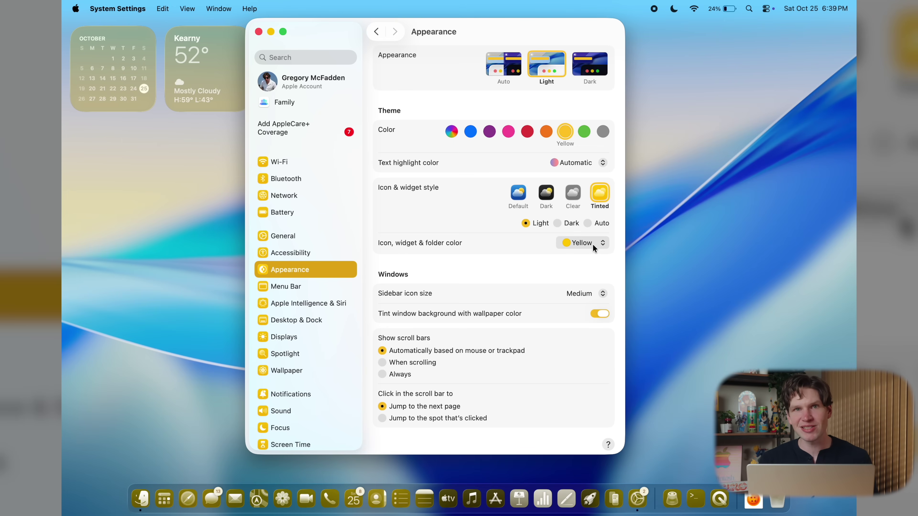
Return icons and widgets to the Default style, then switch to the desktop and Control Center.
click(526, 196)
click(219, 8)
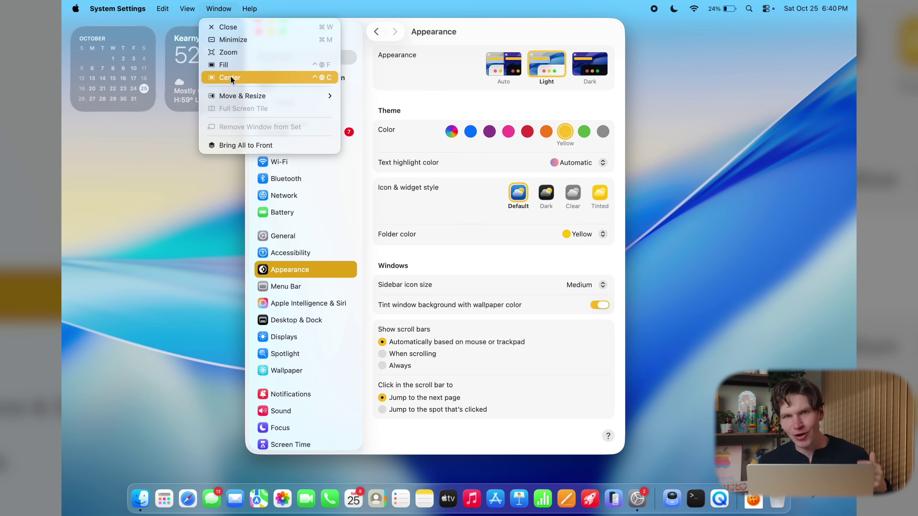
click(774, 18)
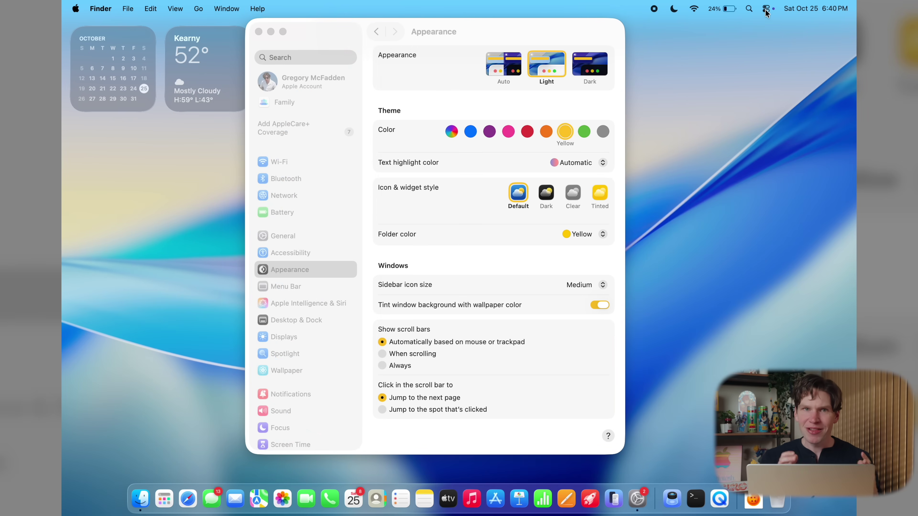
click(766, 10)
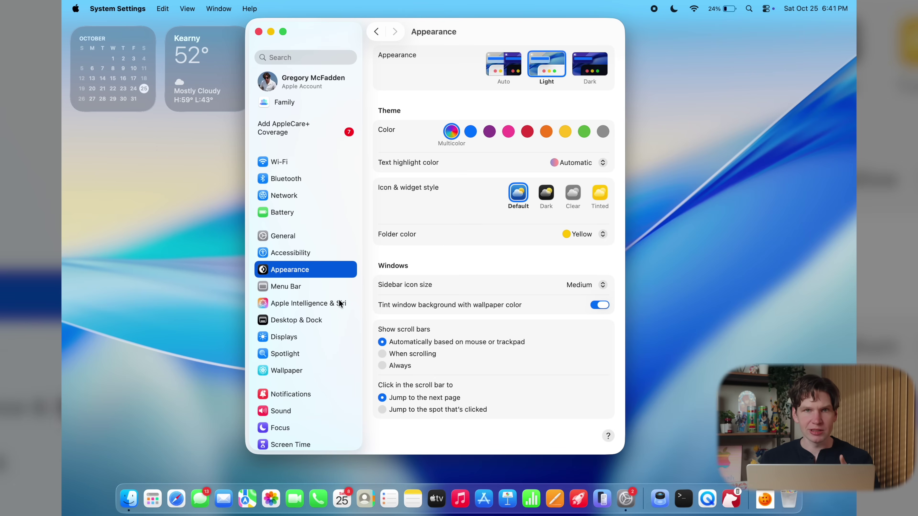
Under Wallpaper's Clock Appearance options, pick the first large lock-screen clock style.
scroll(310, 347, down, 3)
click(291, 324)
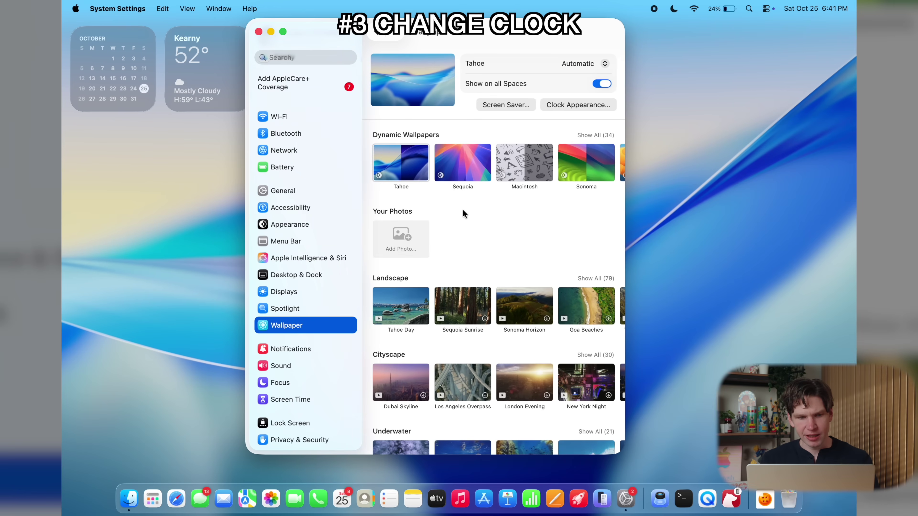
click(581, 106)
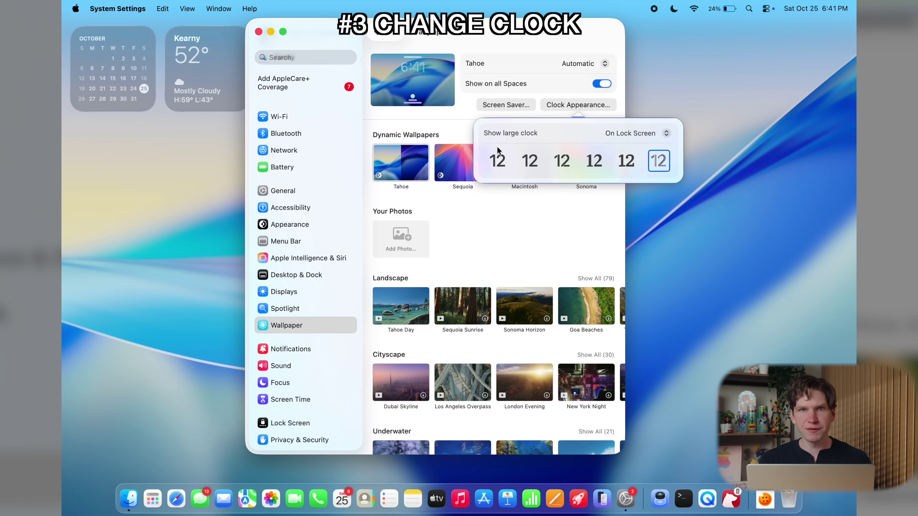
click(499, 161)
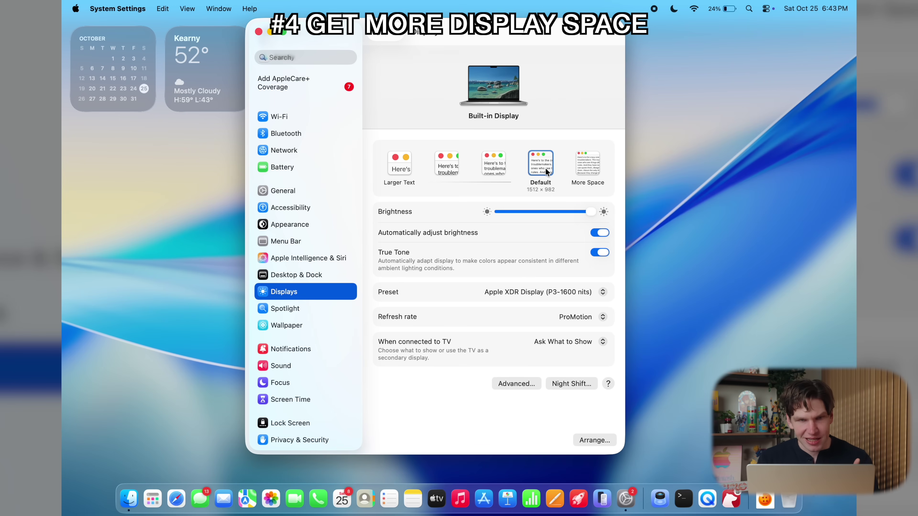
Toggle the built-in display between More Space and Default scaling, ending on Default.
click(589, 159)
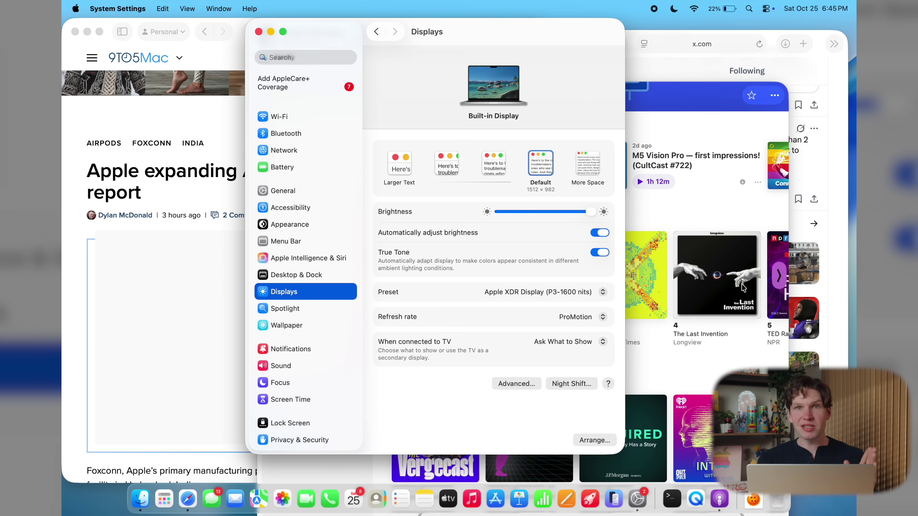
click(576, 164)
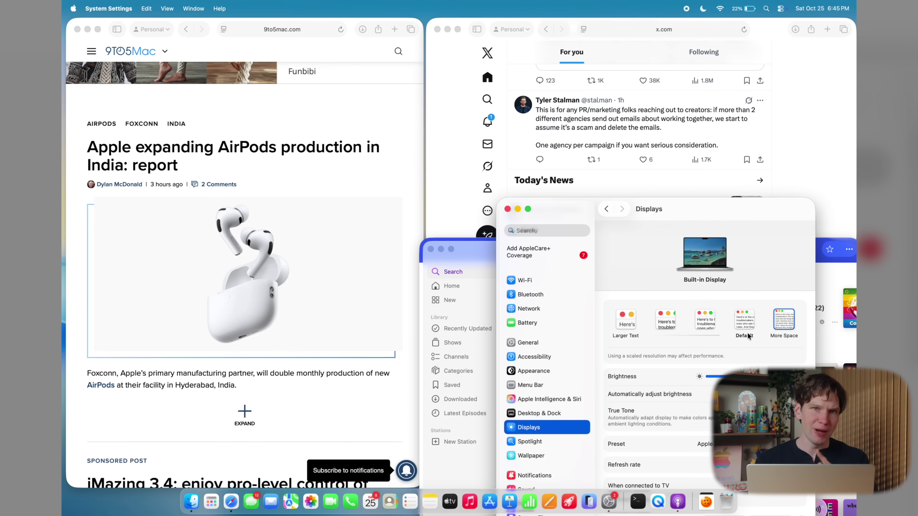
click(744, 322)
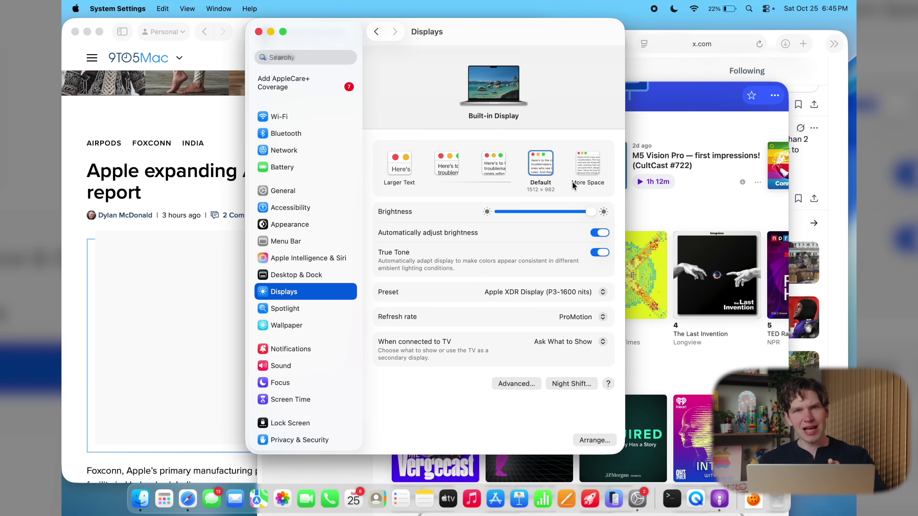
click(577, 166)
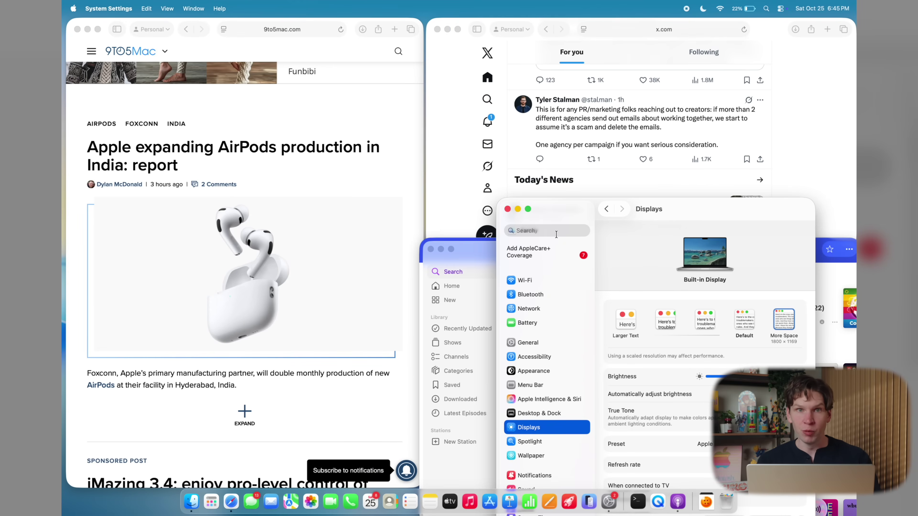
click(746, 323)
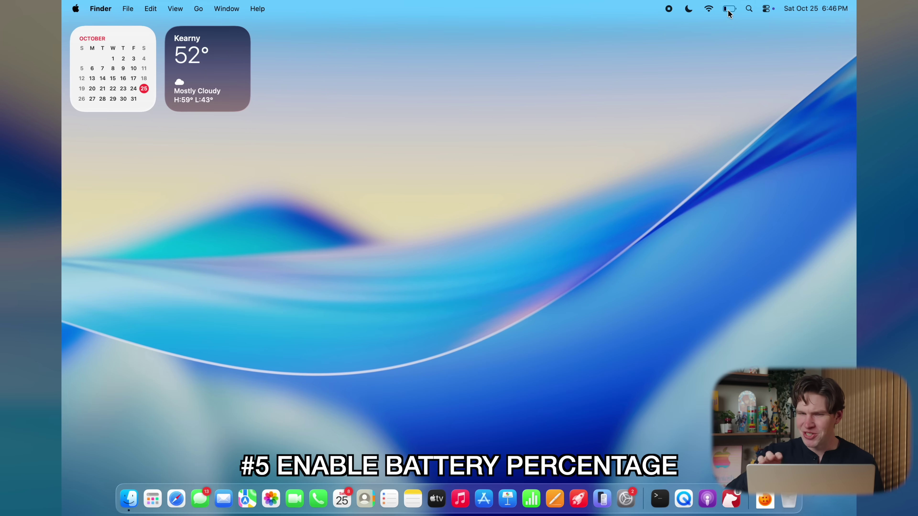
Show battery percentage in the menu bar, toggle Low Power Mode on and off, then open Battery settings.
right_click(728, 13)
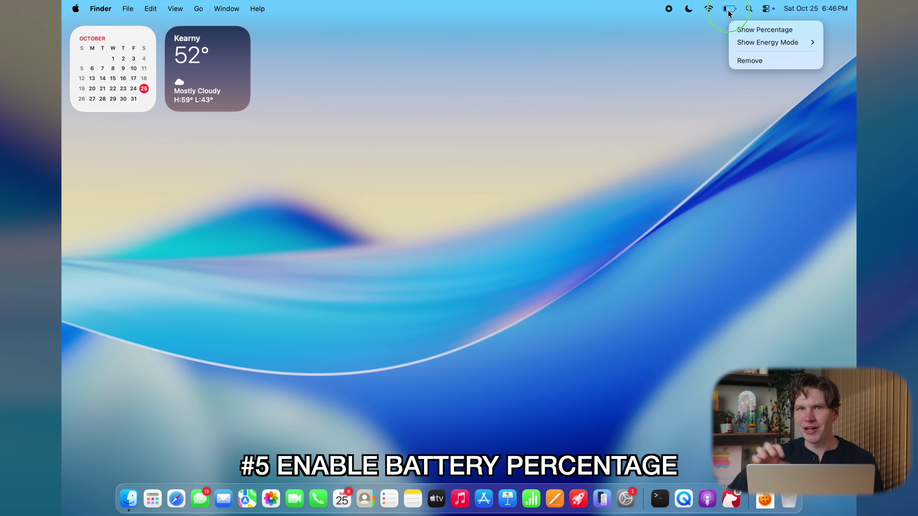
click(756, 29)
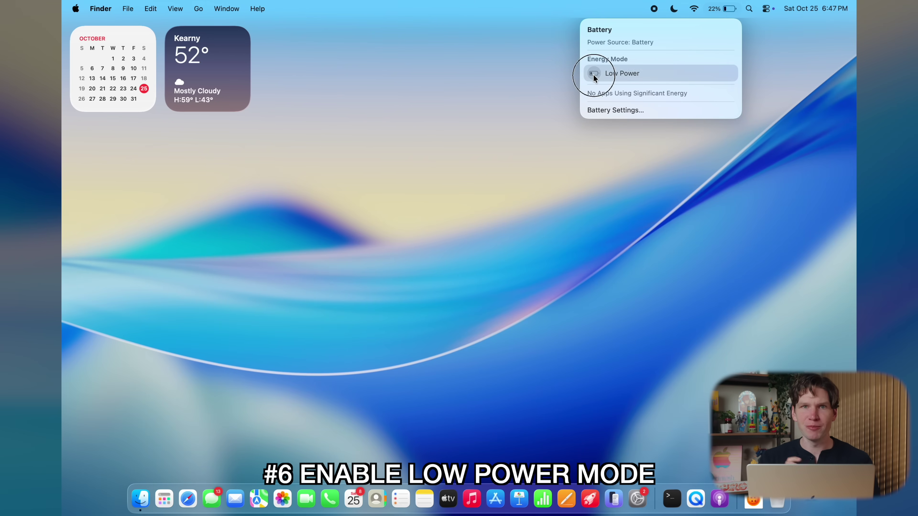
click(593, 74)
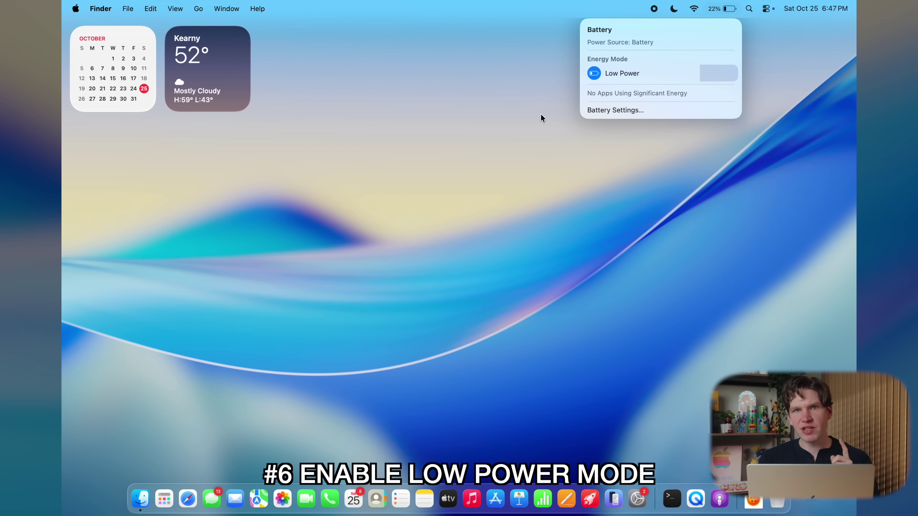
click(594, 73)
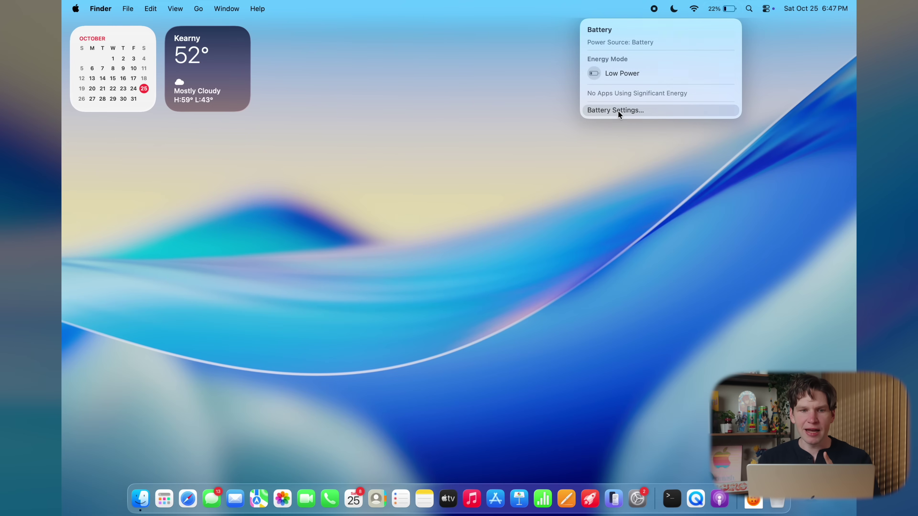
click(618, 111)
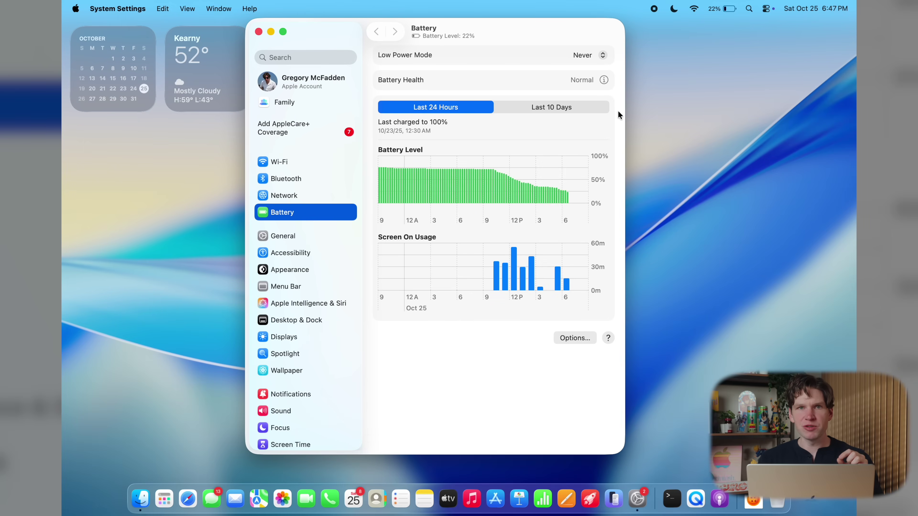
Leave Low Power Mode at Never and close the Battery settings window.
click(597, 58)
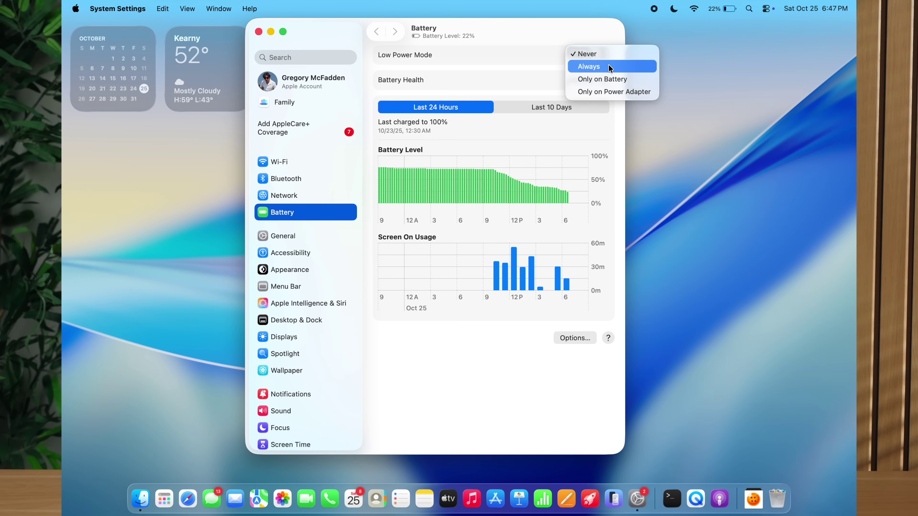
click(664, 141)
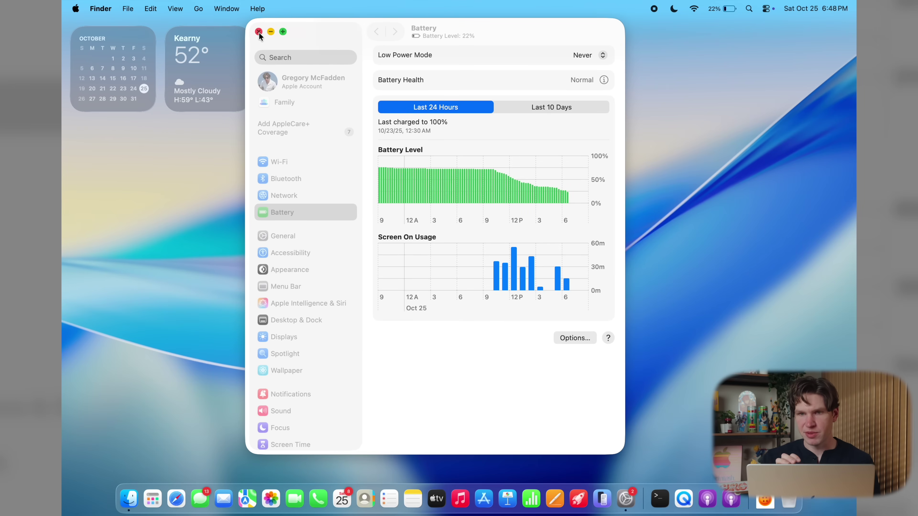
click(259, 32)
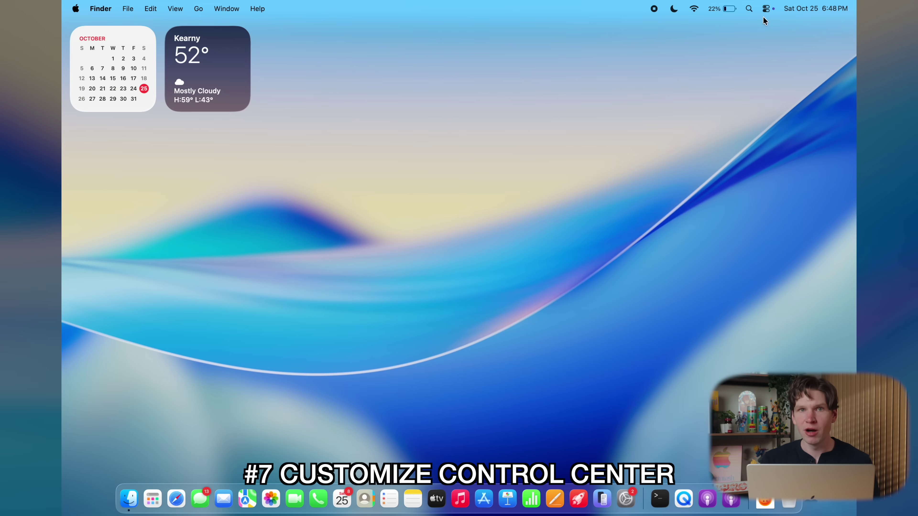
In Control Center, nudge the display brightness and raise the sound volume nearly to maximum.
click(767, 8)
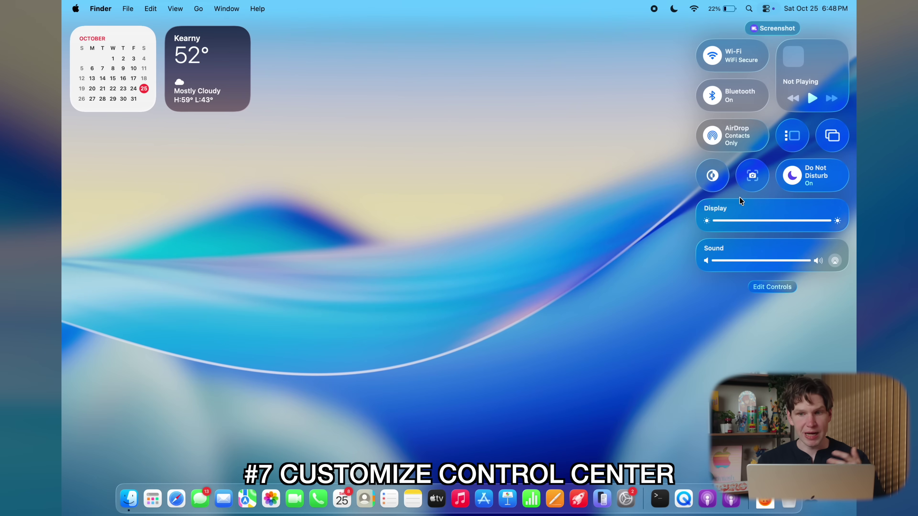
mouse_move(827, 223)
mouse_down()
mouse_move(769, 225)
mouse_move(840, 226)
mouse_up()
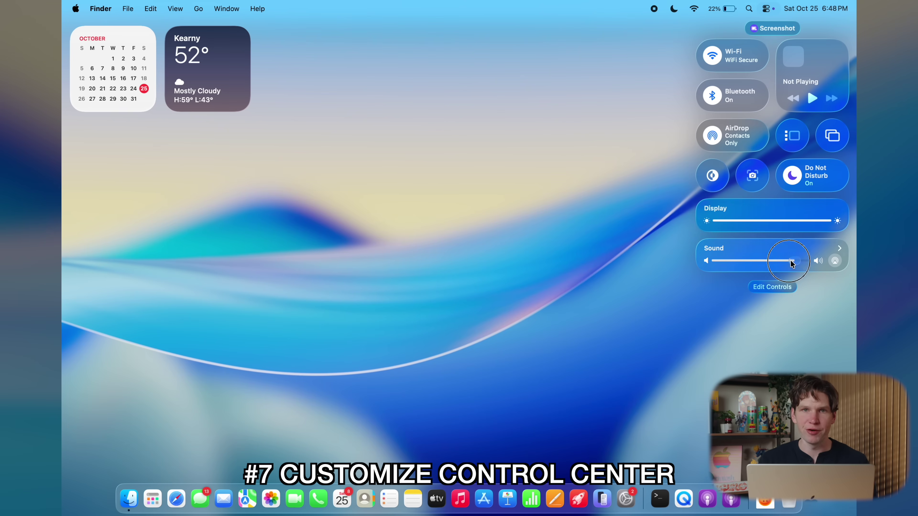
drag(790, 263, 830, 260)
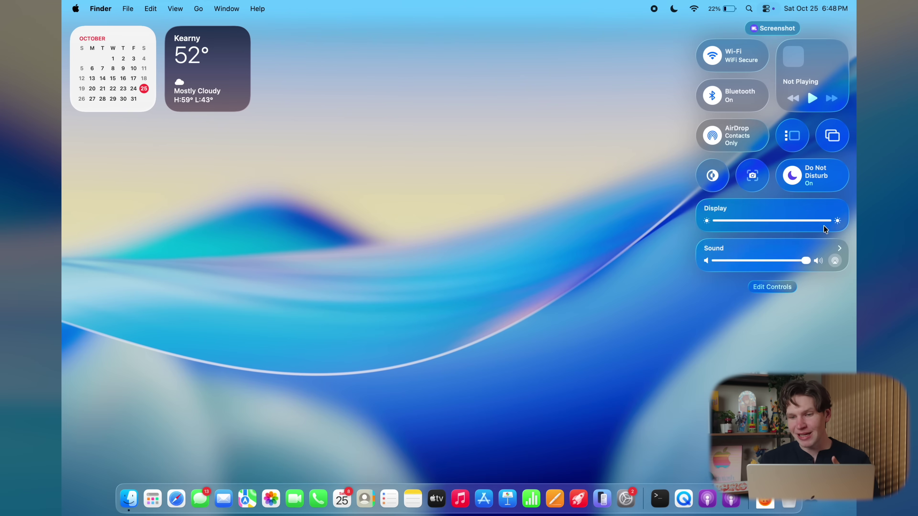
click(772, 286)
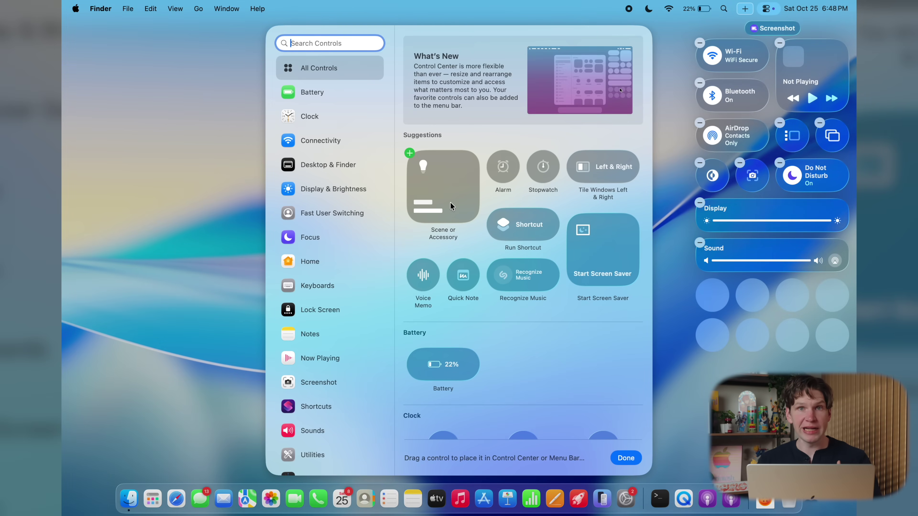
Scroll through the controls gallery to find the Dock Auto-hide control.
scroll(450, 206, down, 3)
scroll(450, 206, down, 10)
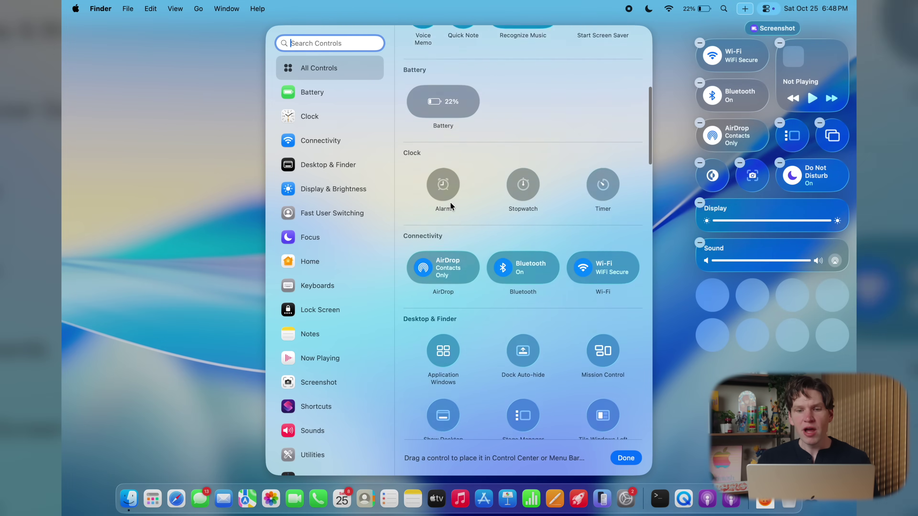
scroll(450, 206, down, 5)
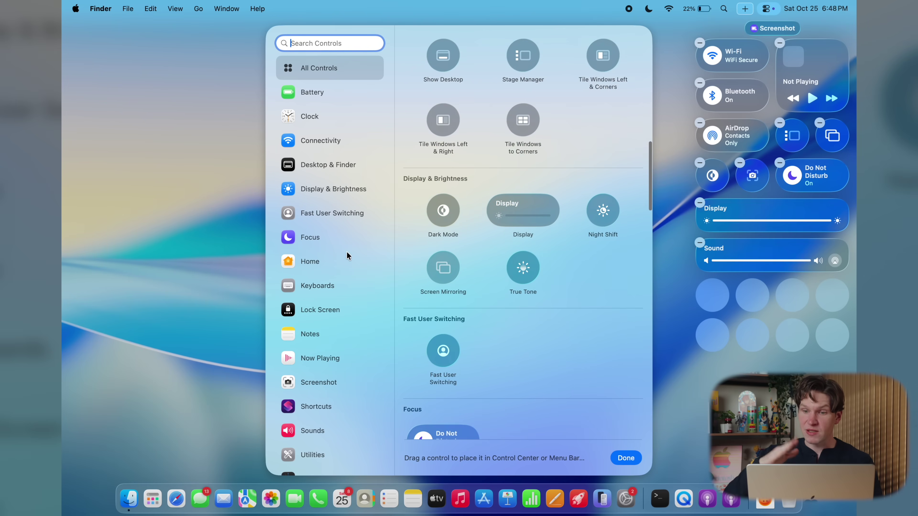
scroll(324, 260, down, 4)
scroll(324, 260, up, 4)
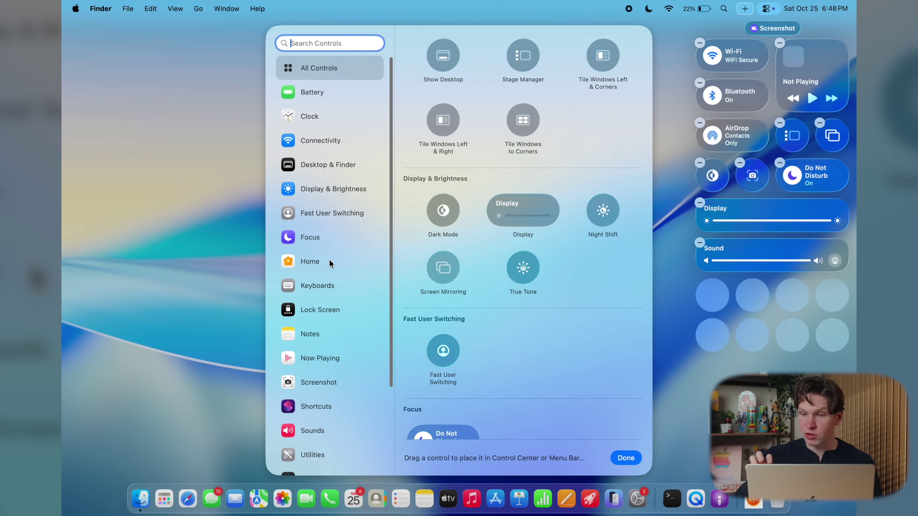
scroll(436, 314, down, 10)
scroll(436, 314, down, 20)
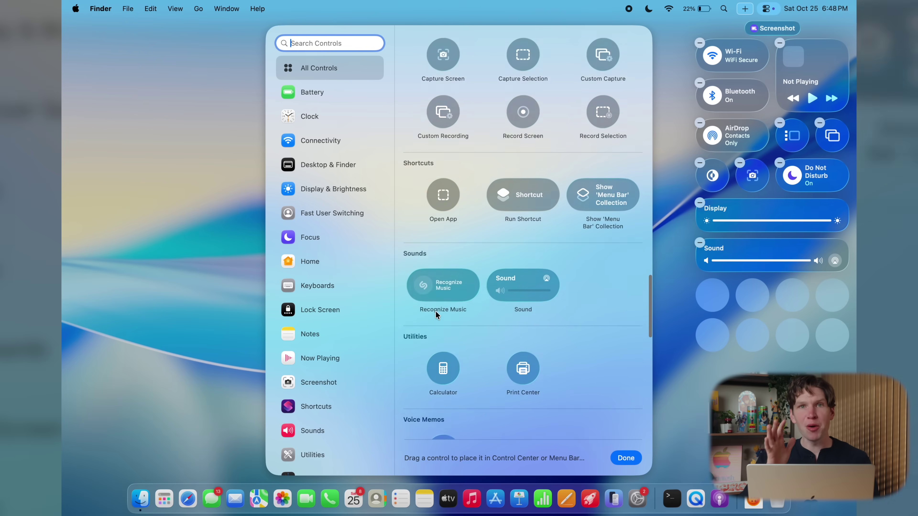
scroll(600, 83, up, 20)
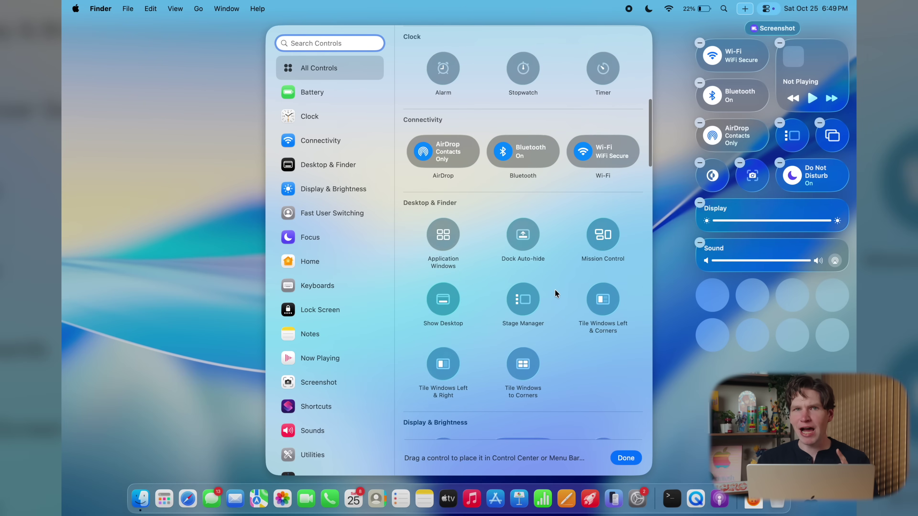
mouse_move(523, 243)
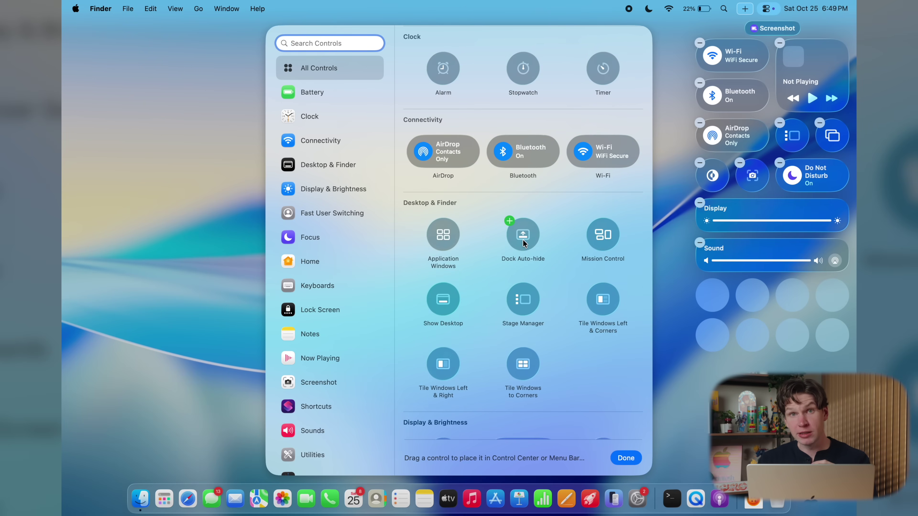
Add Dock Auto-hide to Control Center, then test it by hiding and showing the Dock.
click(521, 235)
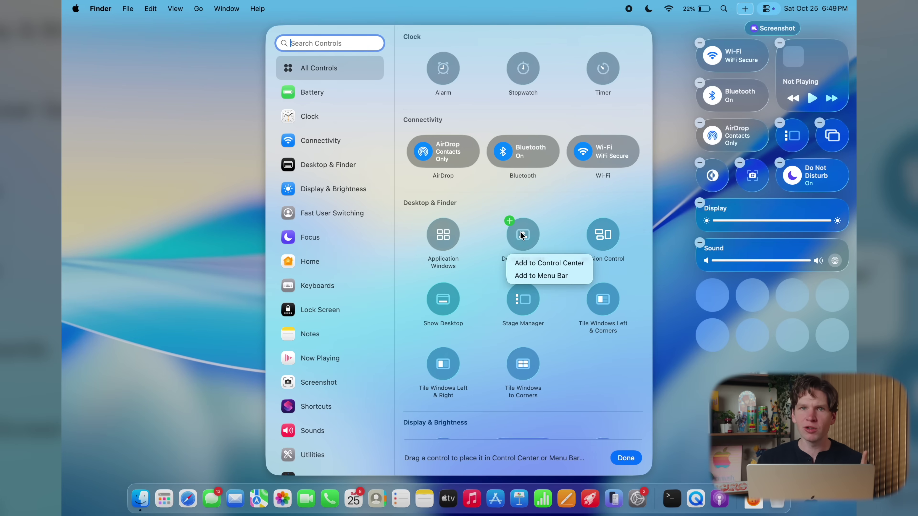
click(520, 263)
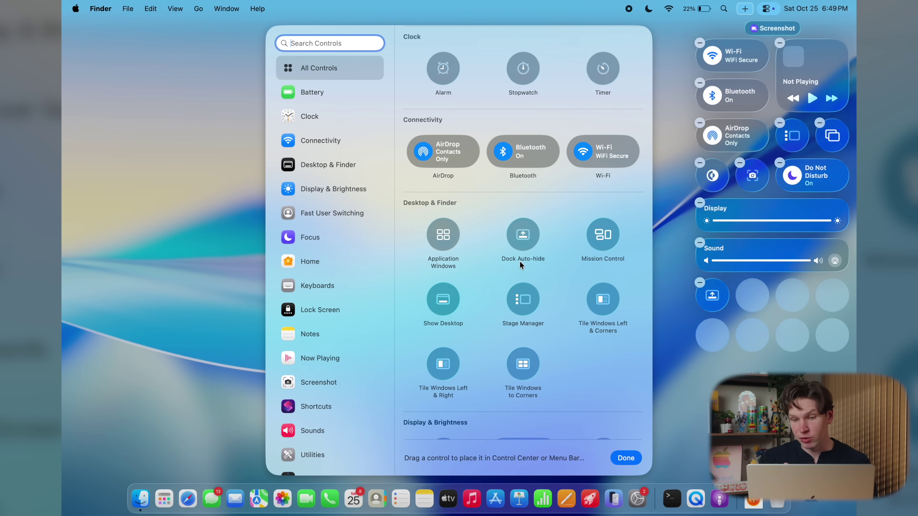
click(671, 300)
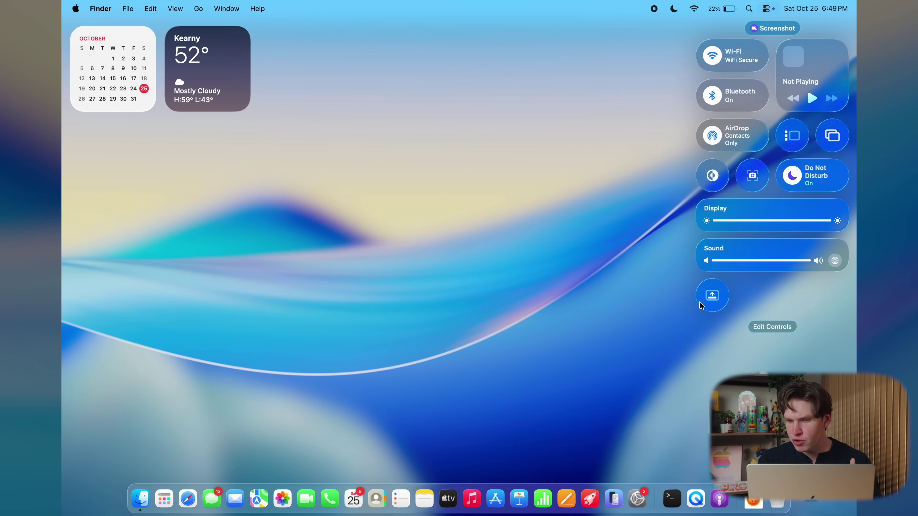
click(714, 295)
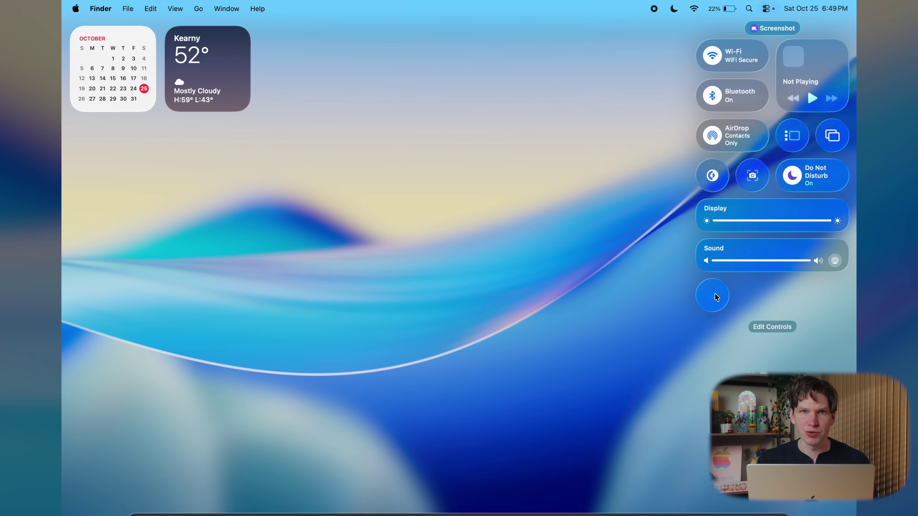
click(707, 303)
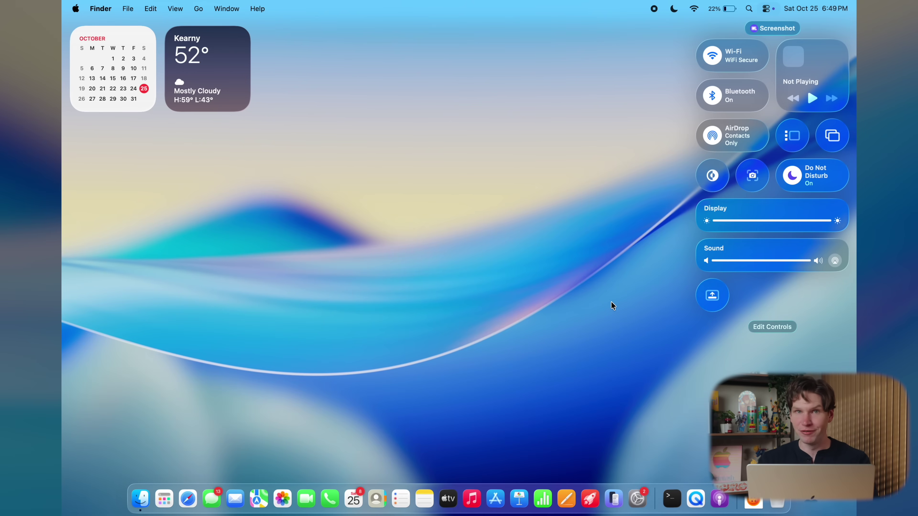
Add Record Screen to Control Center and the menu bar, and copy Dock Auto-hide to the menu bar.
click(771, 326)
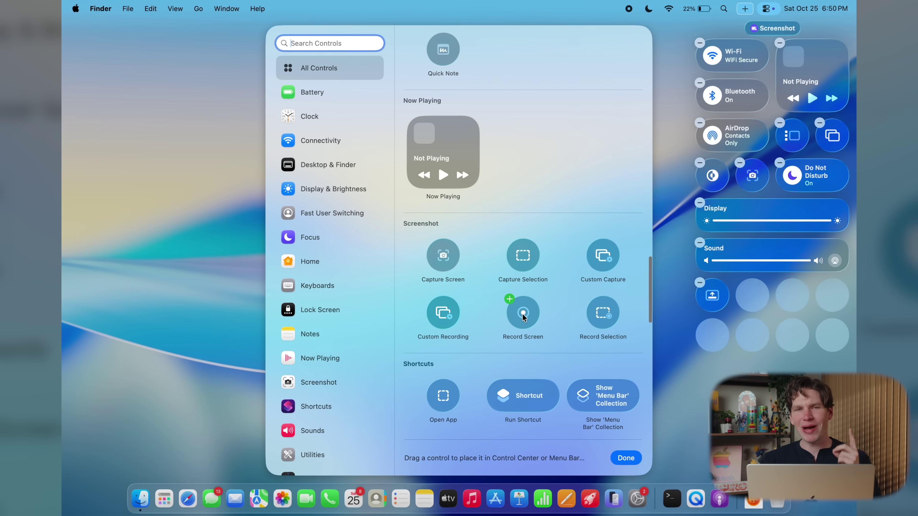
click(510, 299)
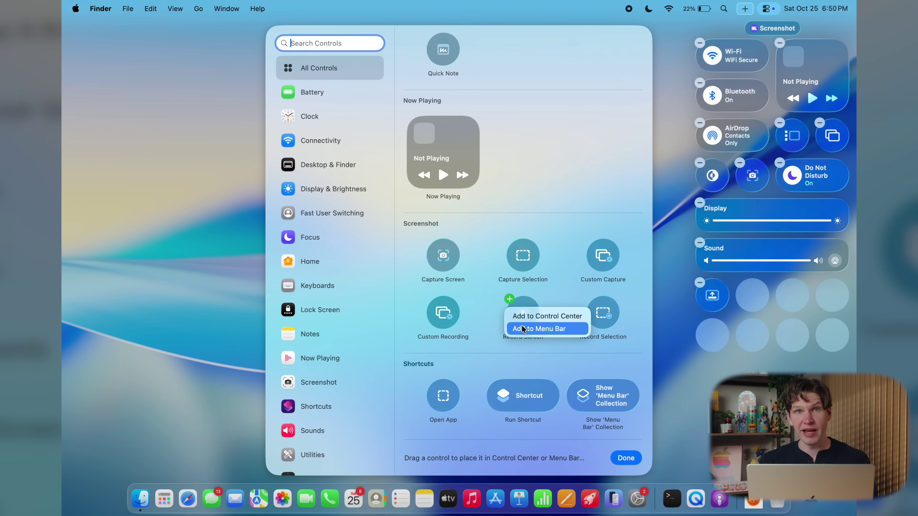
click(524, 317)
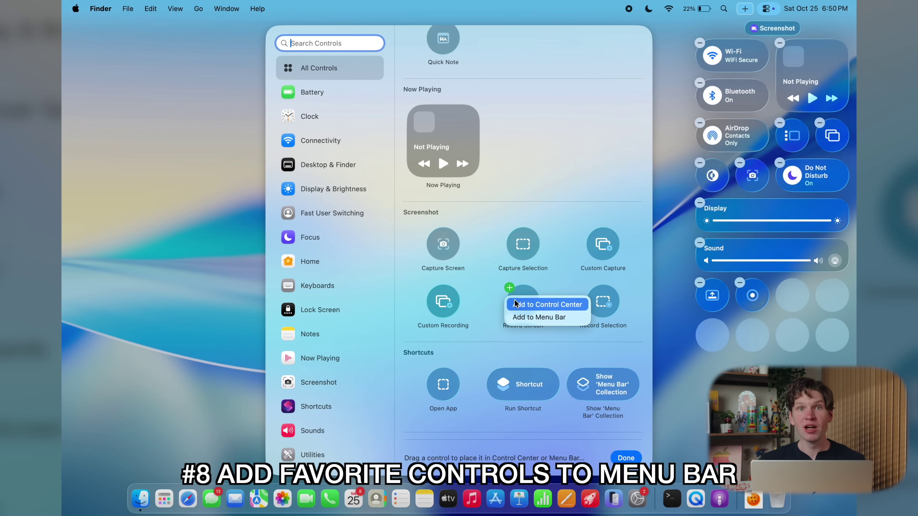
click(516, 318)
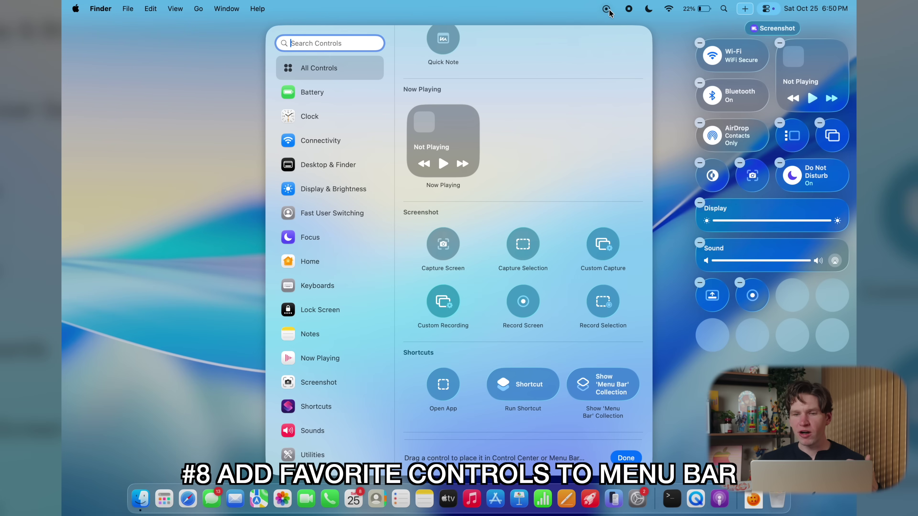
right_click(713, 296)
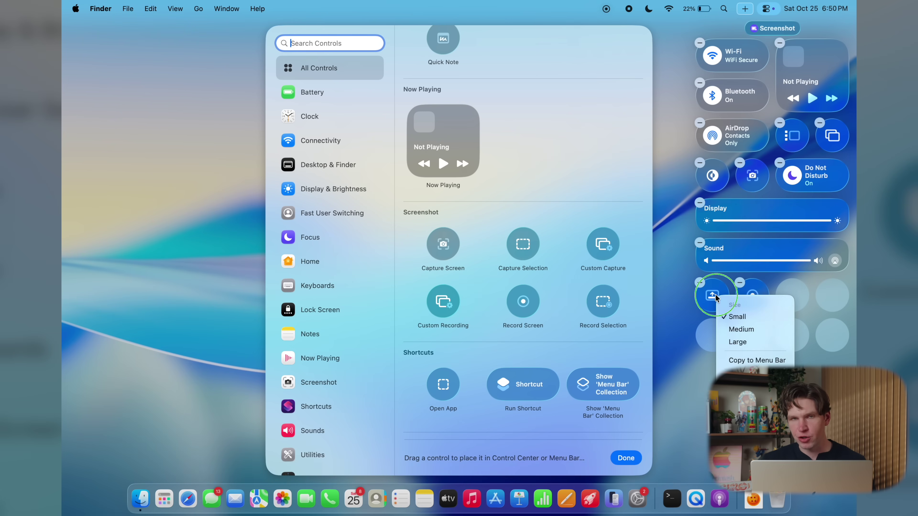
click(729, 361)
key(Escape)
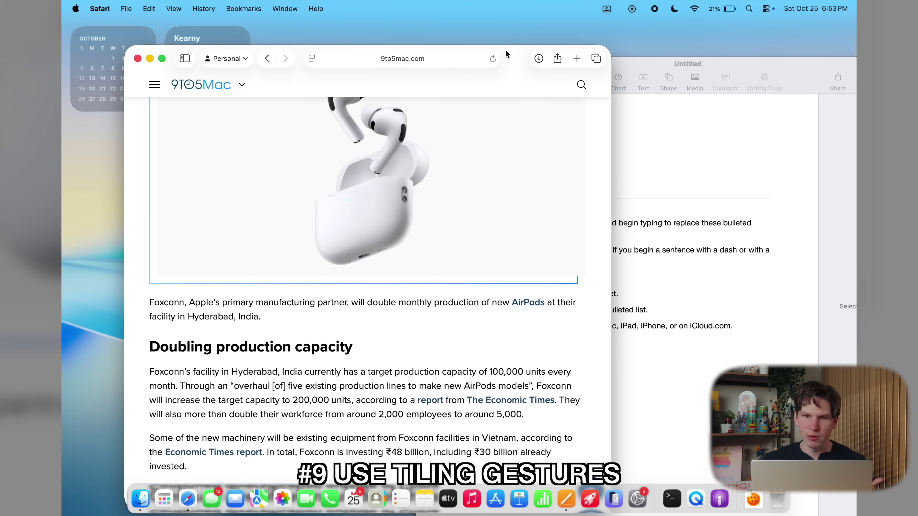
Tile Safari and Pages into screen halves, then Numbers, the article and Pages into quarters.
drag(527, 52, 62, 151)
drag(568, 57, 855, 121)
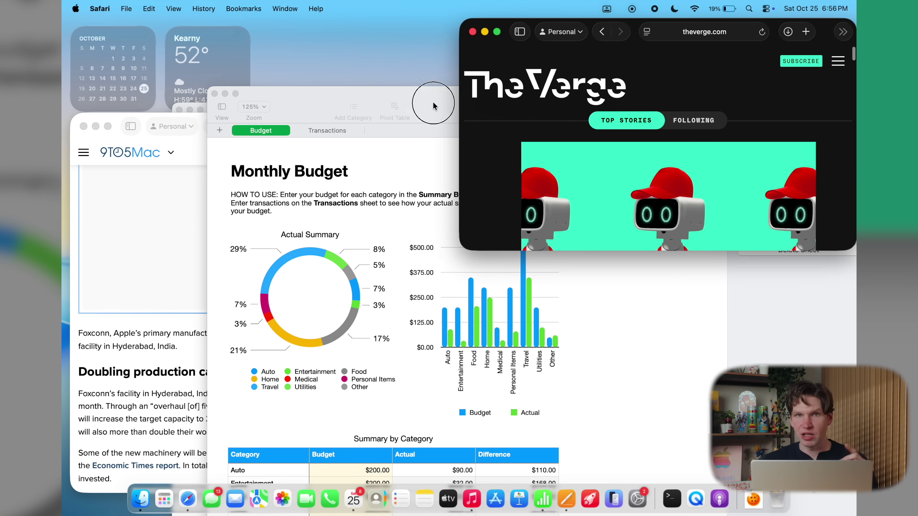
drag(434, 105, 437, 253)
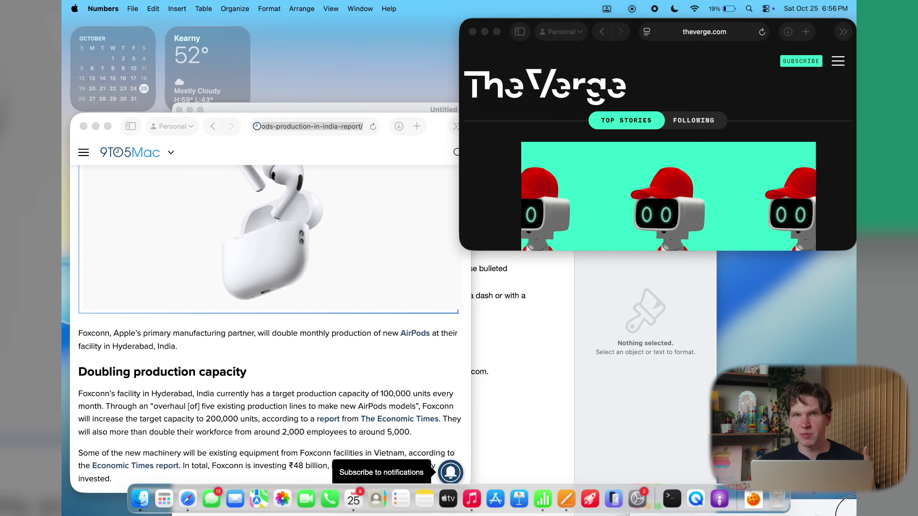
drag(435, 123, 62, 14)
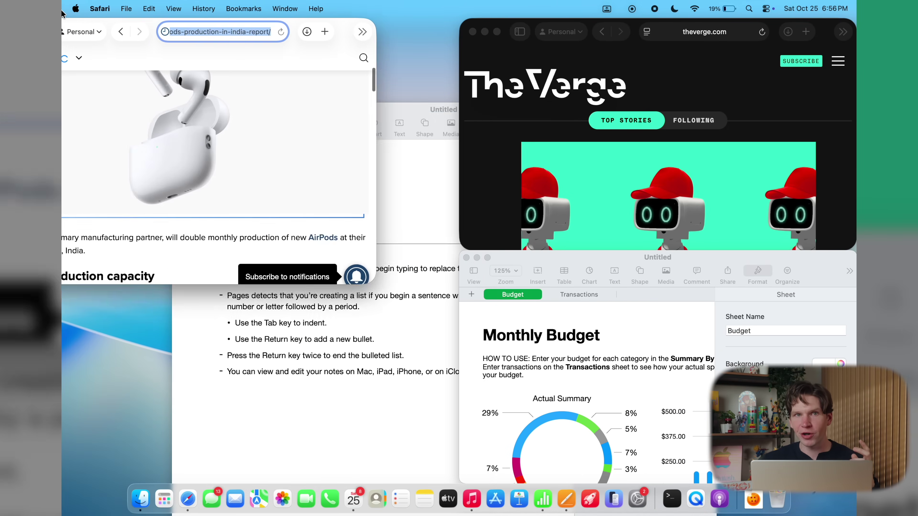
click(302, 302)
drag(556, 123, 232, 361)
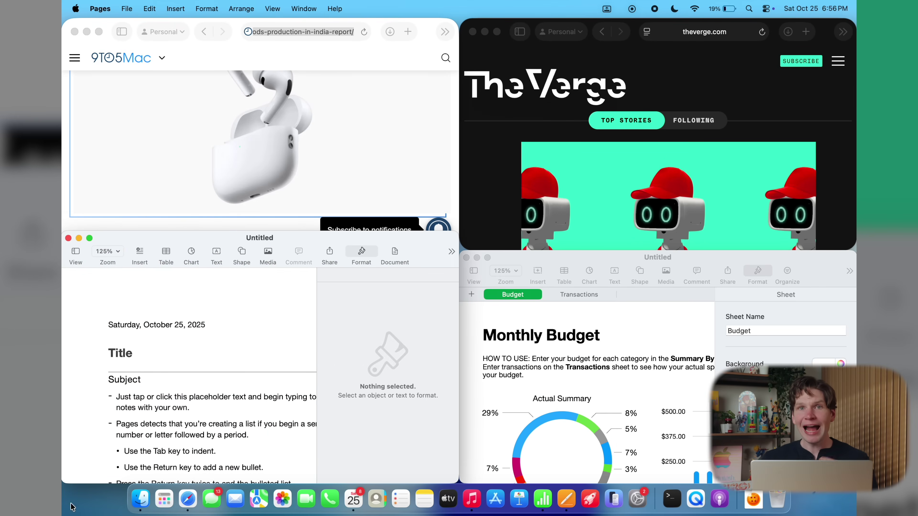
Make Safari fill the screen, then restore it to a smaller centred window.
click(427, 167)
key(fn+ctrl+Left)
key(fn+ctrl+f)
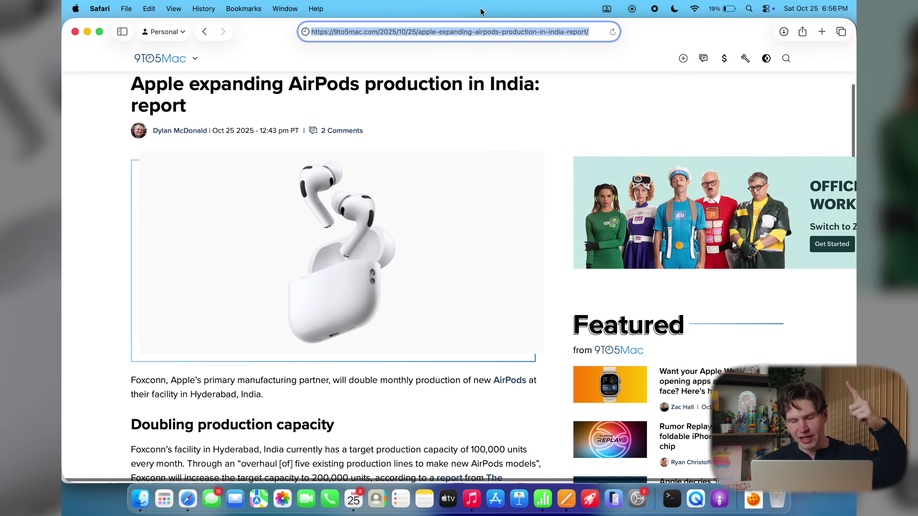
scroll(479, 202, down, 5)
key(fn+ctrl+r)
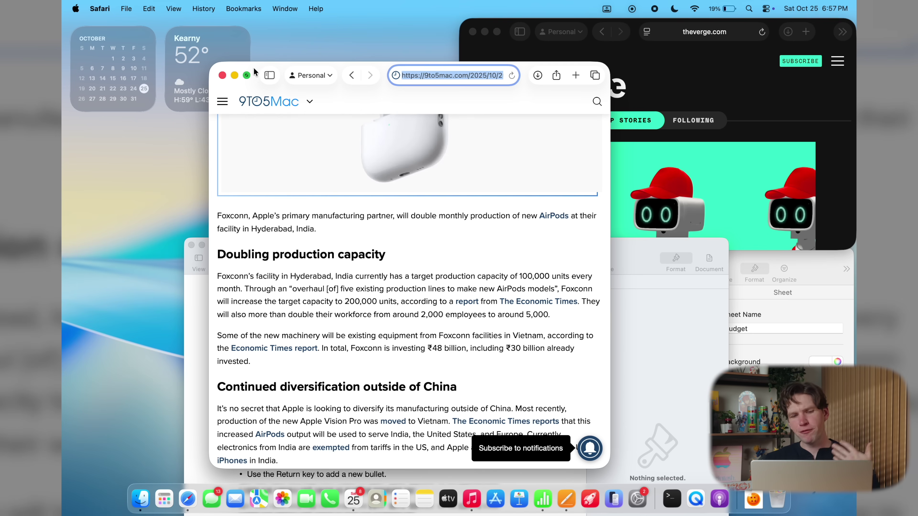
mouse_move(247, 76)
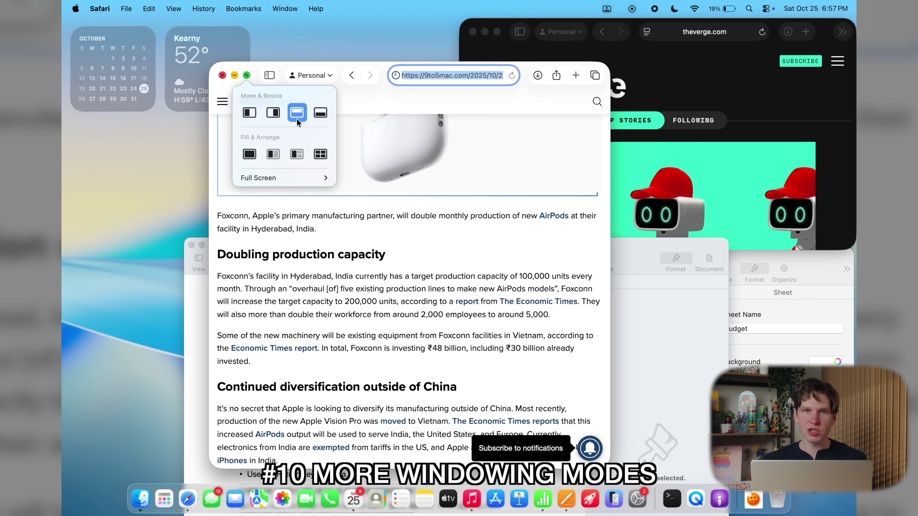
Apply the third Fill & Arrange layout: 9to5Mac article left, The Verge and Pages stacked right.
click(298, 156)
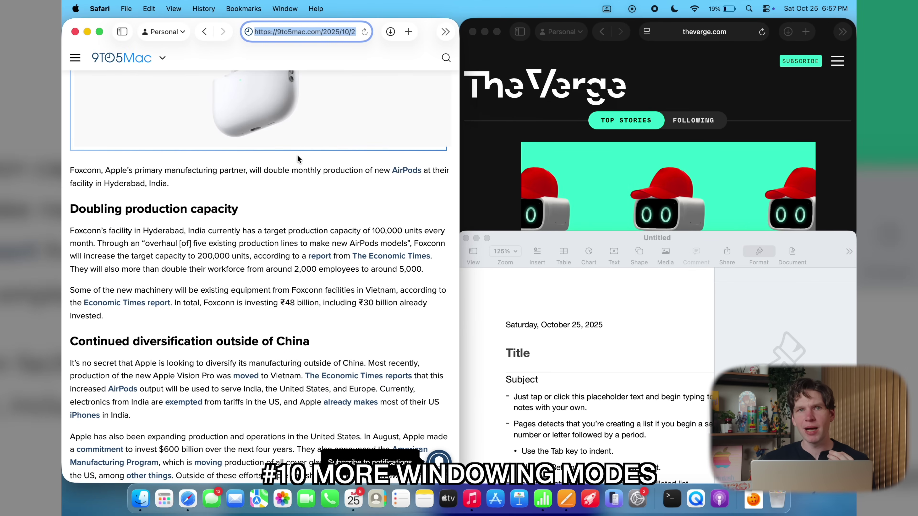
mouse_move(97, 31)
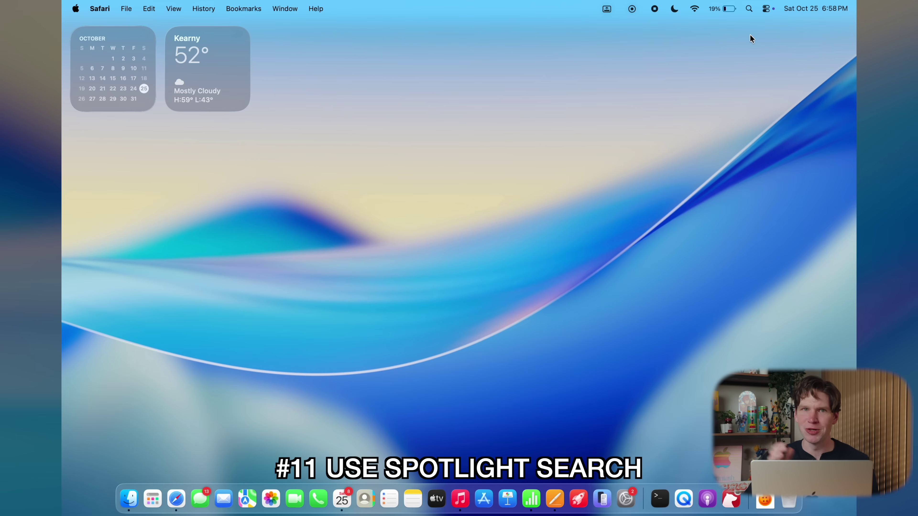
Open and dismiss Spotlight a few times from the menu-bar magnifier.
click(751, 9)
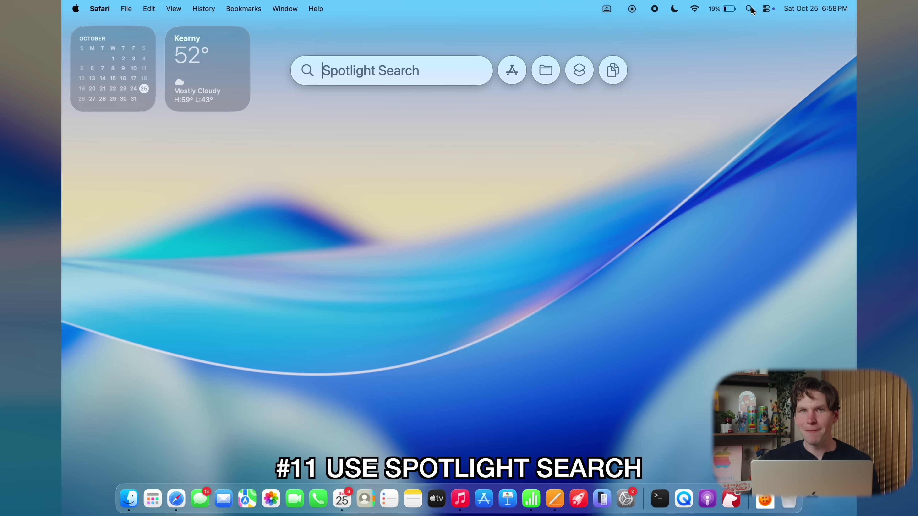
click(749, 10)
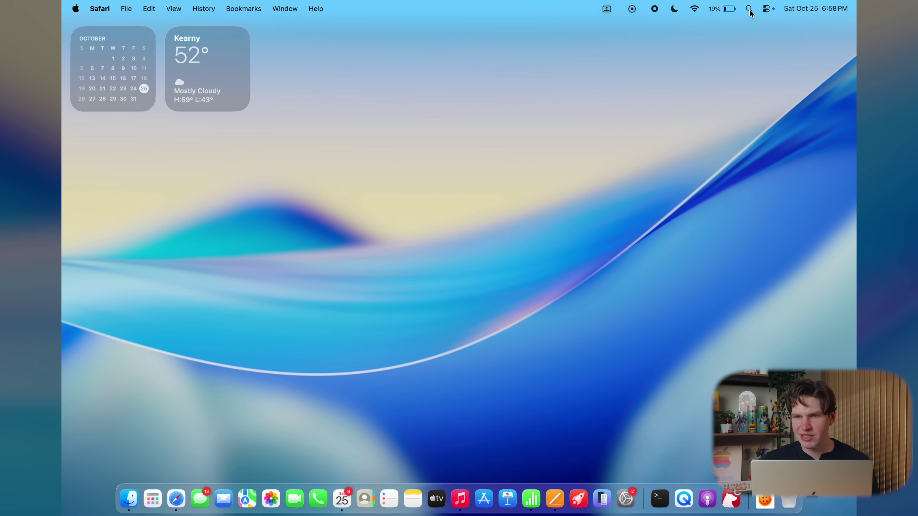
click(749, 10)
click(749, 10)
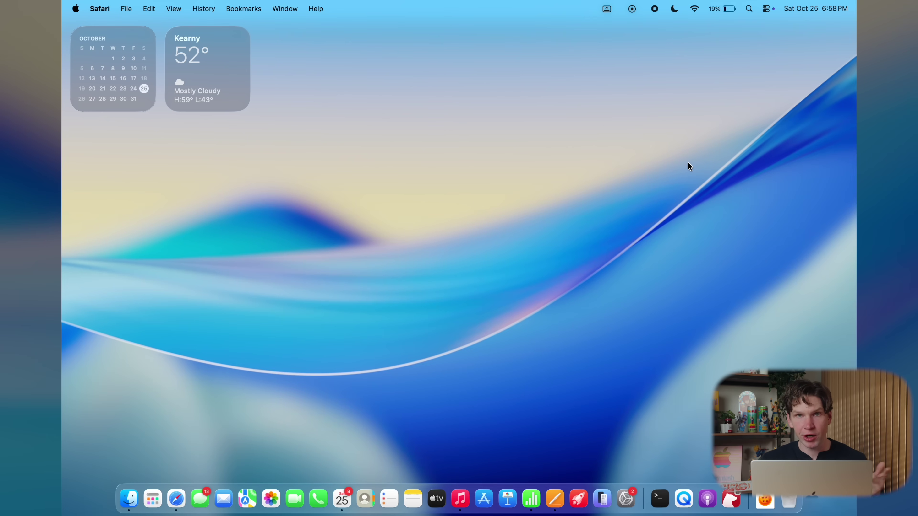
Open Spotlight with Cmd+Space and toggle the Accessibility Keyboard to display keystrokes.
key(super+space)
key(alt+super+F5)
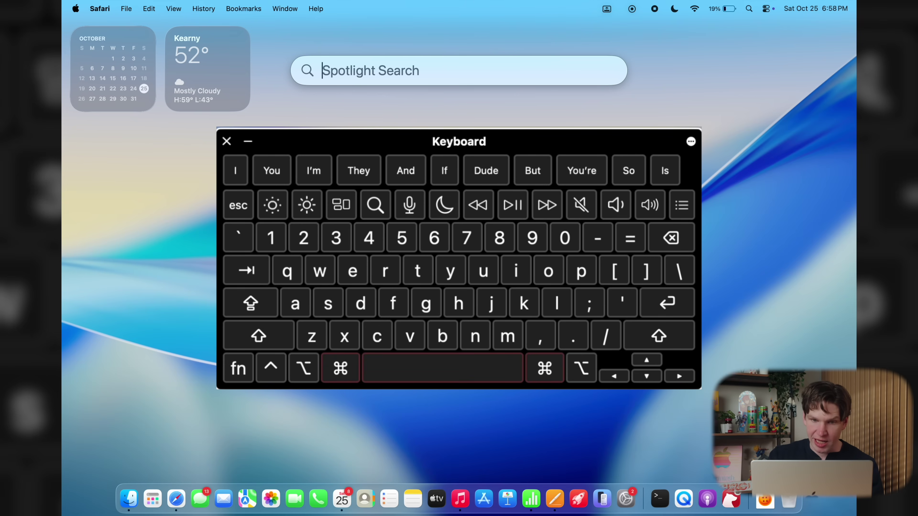
key(Escape)
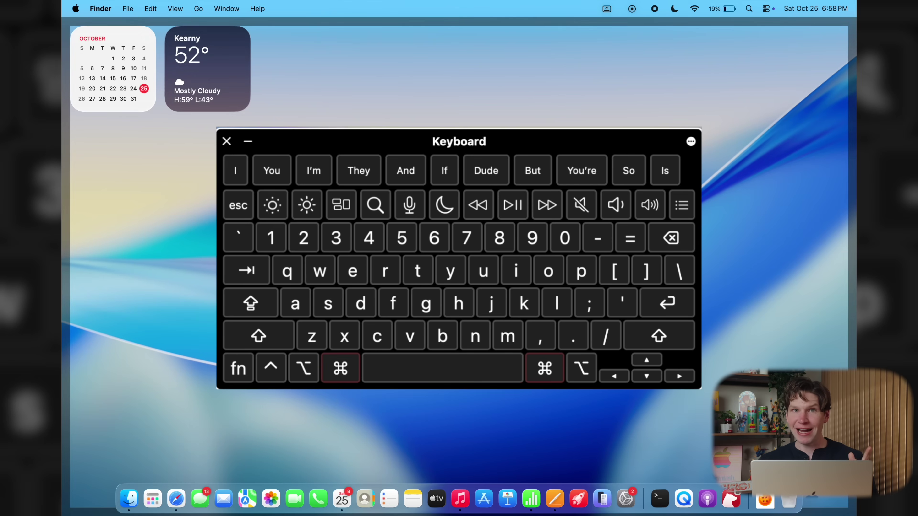
key(alt+super+F5)
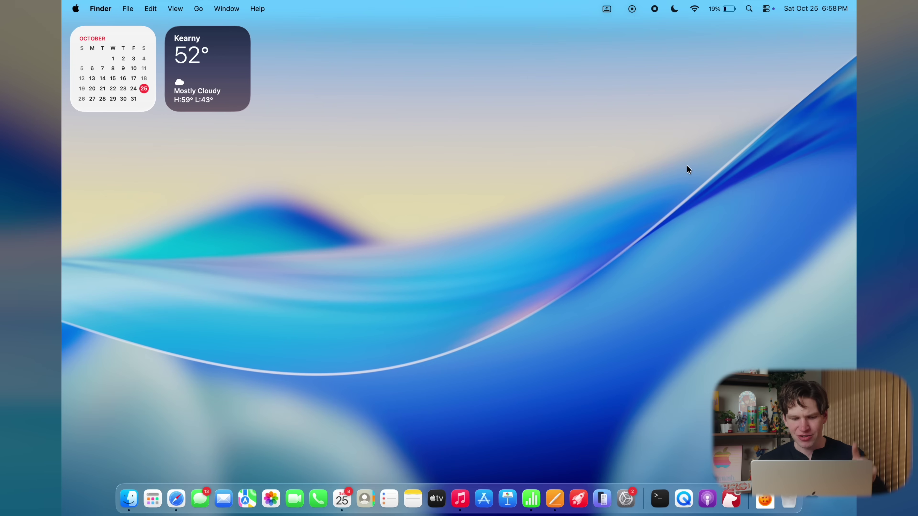
key(alt+super+F5)
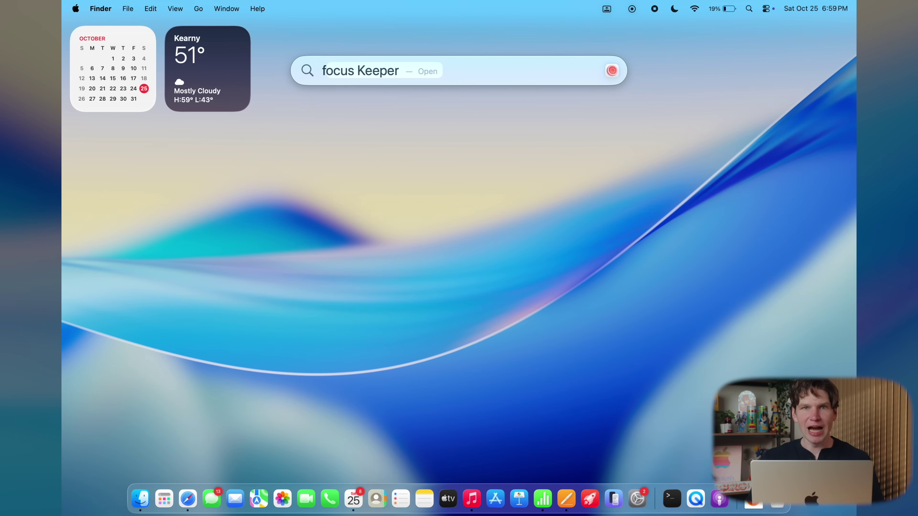
Search Spotlight for Final Cut, wifi, photos and 100 x 2, getting the answer 200.
text(inal cut)
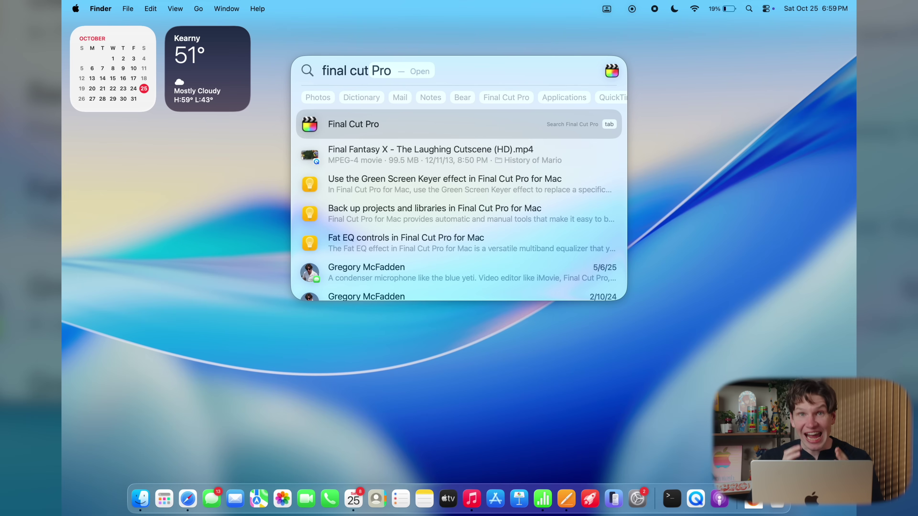
key(BackSpace)
key(BackSpace)
key(BackSpace)
key(BackSpace)
key(BackSpace)
key(BackSpace)
key(BackSpace)
key(BackSpace)
key(BackSpace)
key(BackSpace)
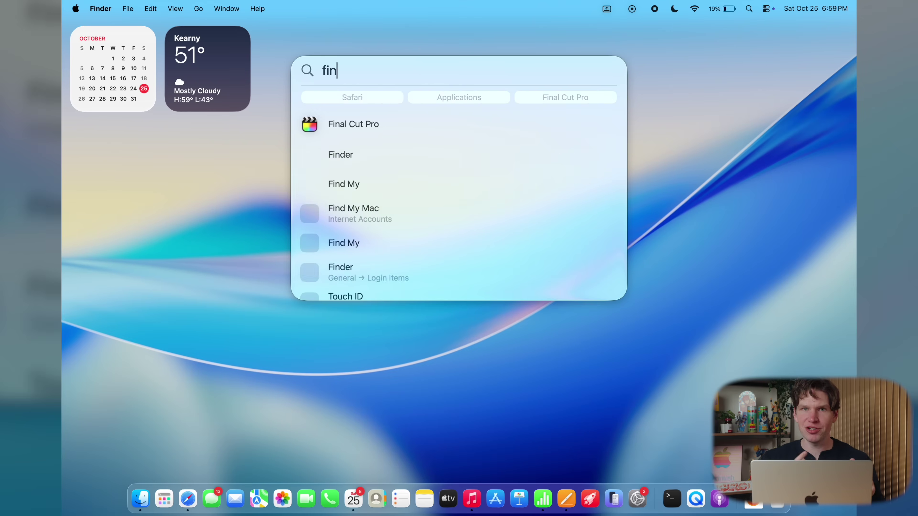
text(wifi)
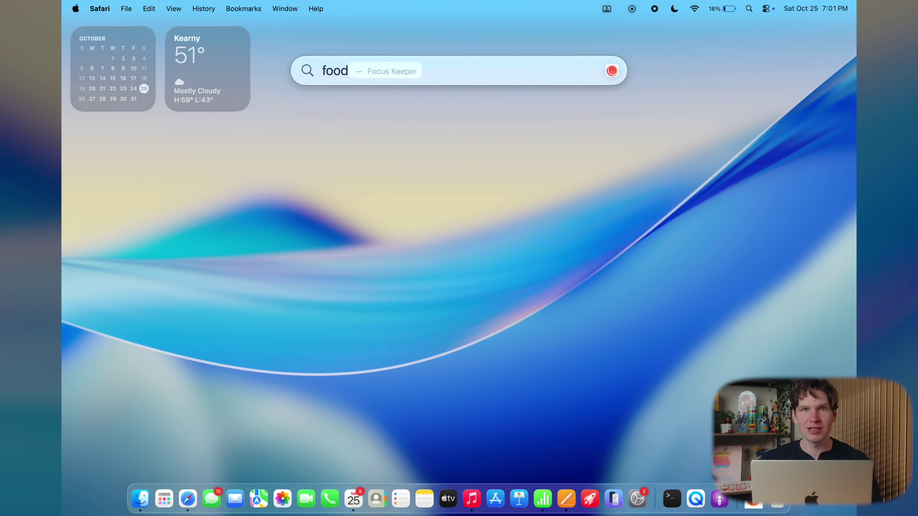
text(photos)
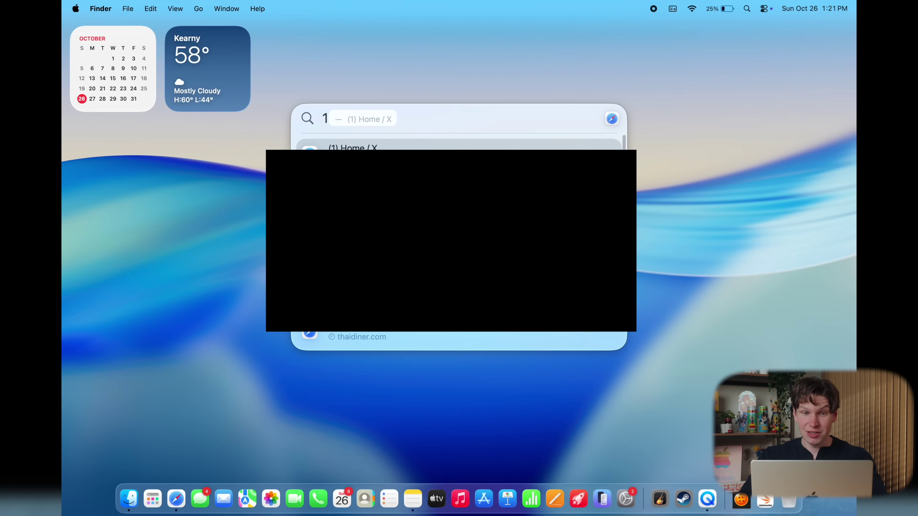
text(2)
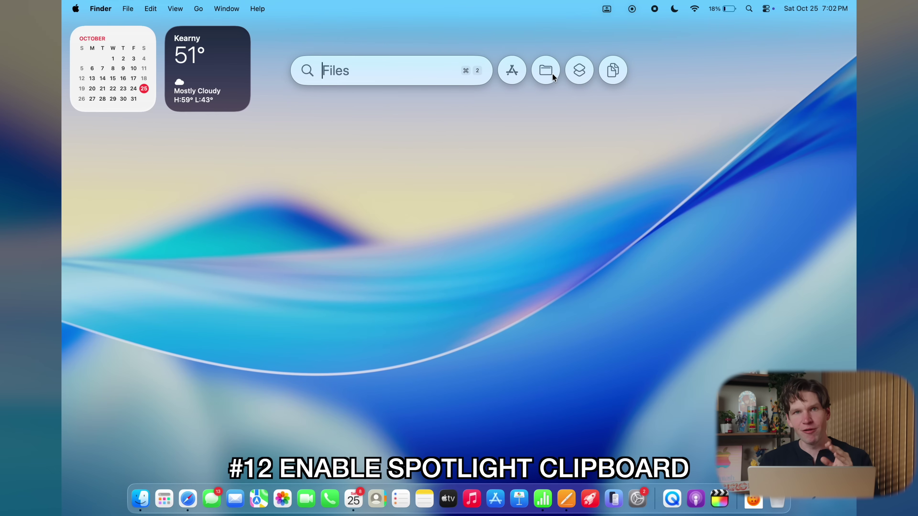
Turn on Clipboard Search in Spotlight, then select the article's Live Activities section.
click(614, 71)
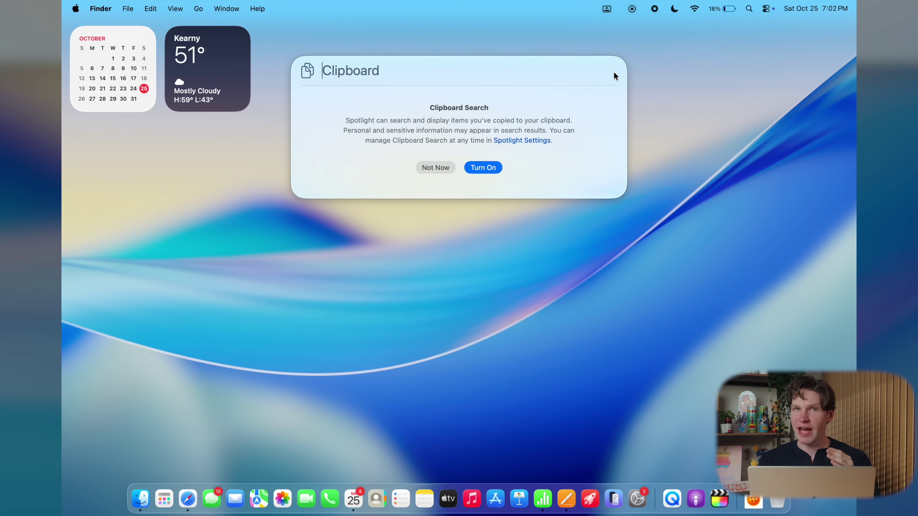
click(483, 168)
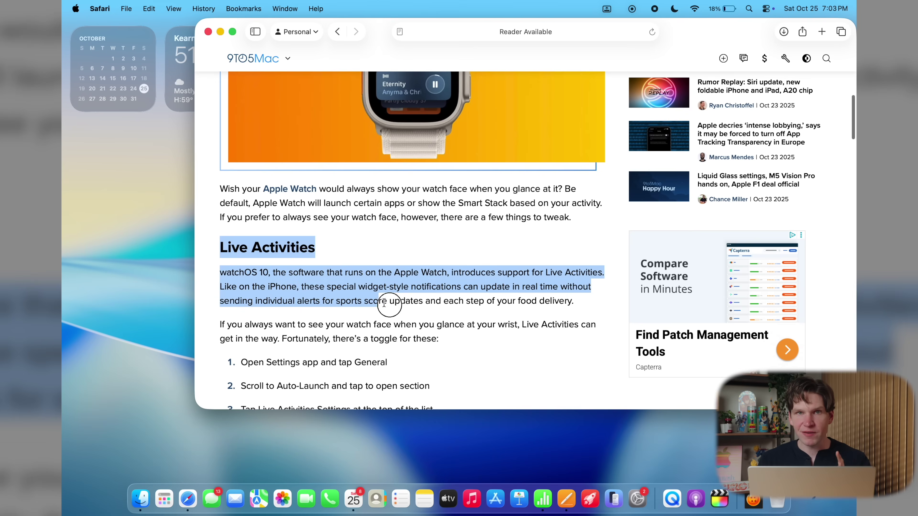
drag(430, 300, 452, 335)
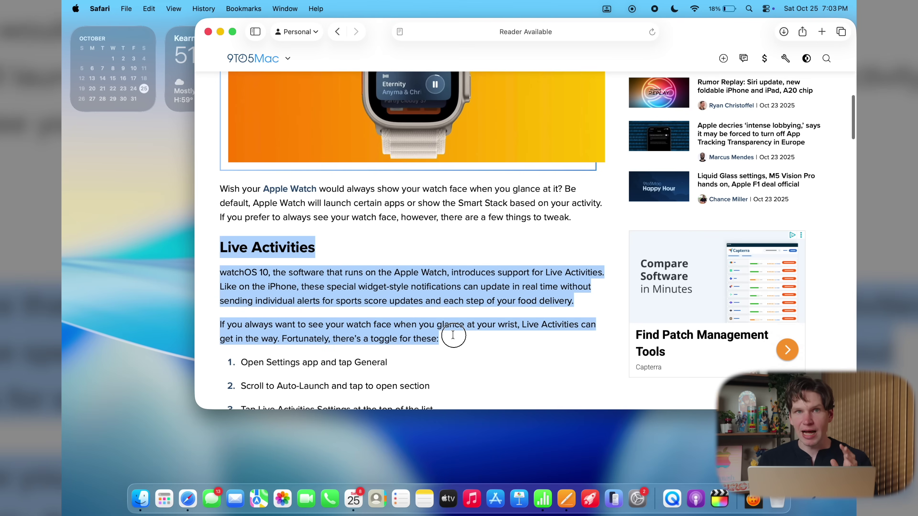
Copy the selected Live Activities text and view it in Spotlight's clipboard history.
right_click(361, 291)
click(389, 342)
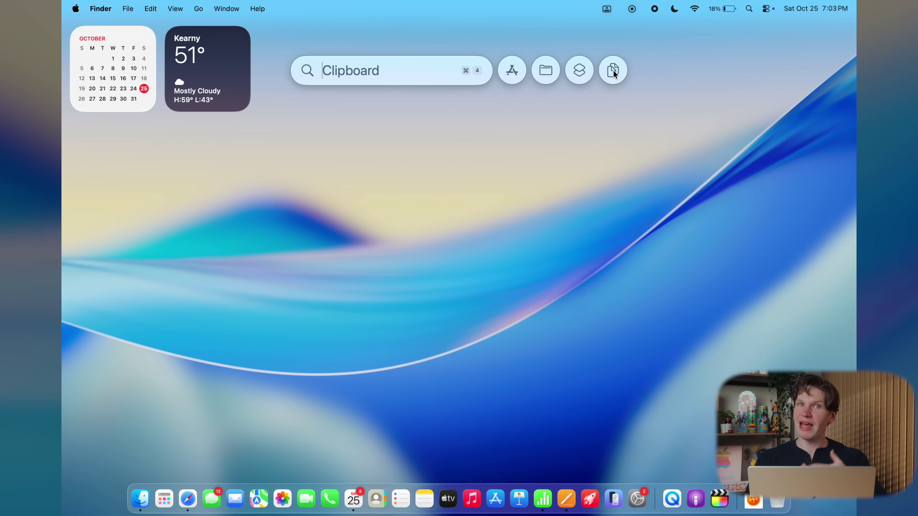
click(613, 70)
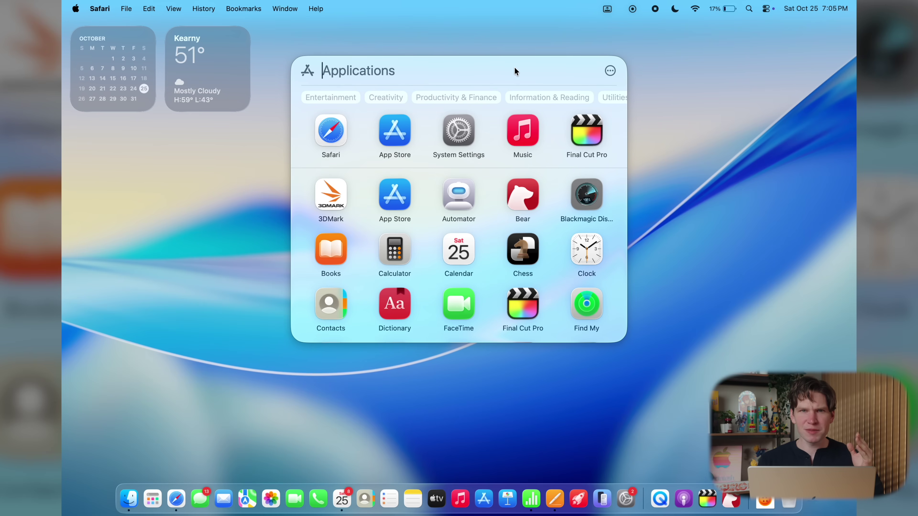
Scroll Spotlight's Applications grid, check the Grid/List options, then open Applications in Finder.
scroll(462, 177, down, 10)
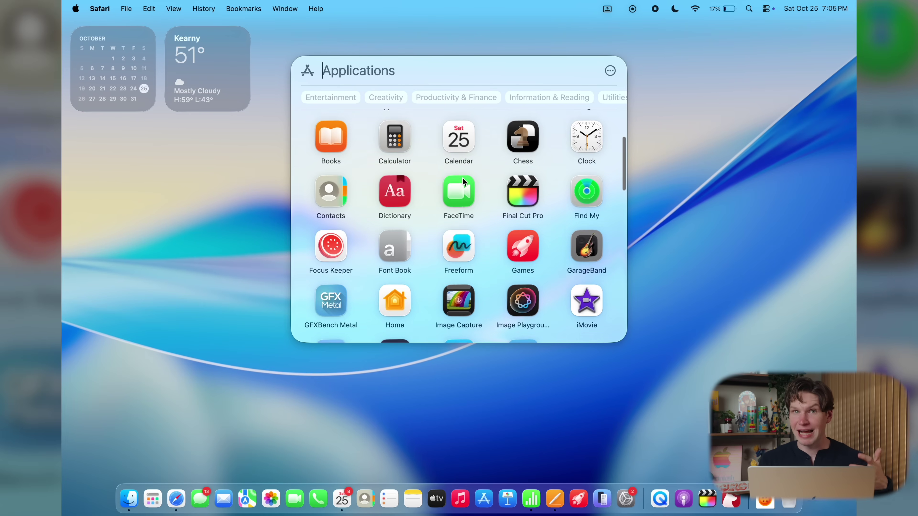
scroll(463, 177, down, 15)
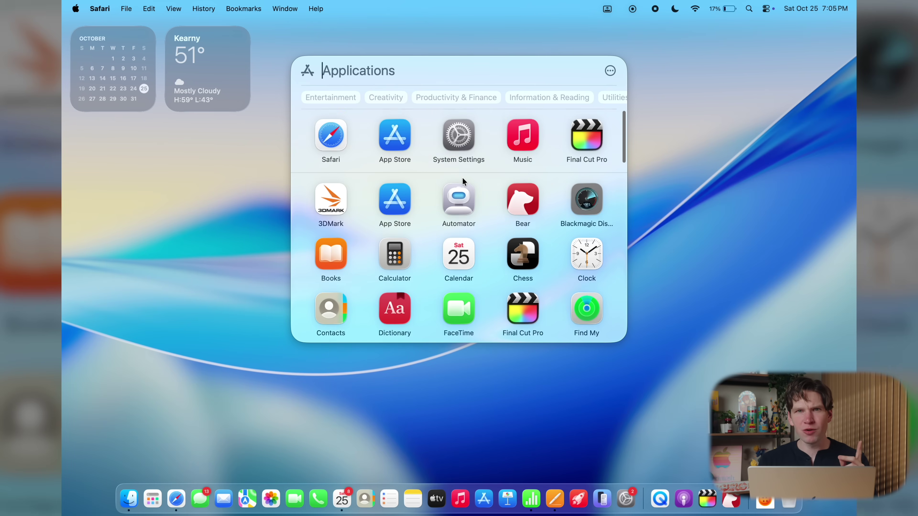
click(609, 71)
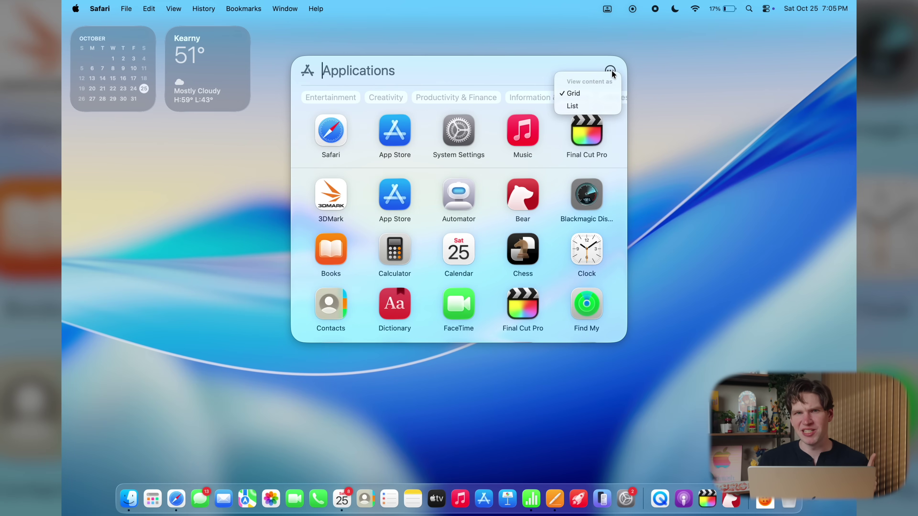
click(531, 71)
scroll(483, 162, down, 15)
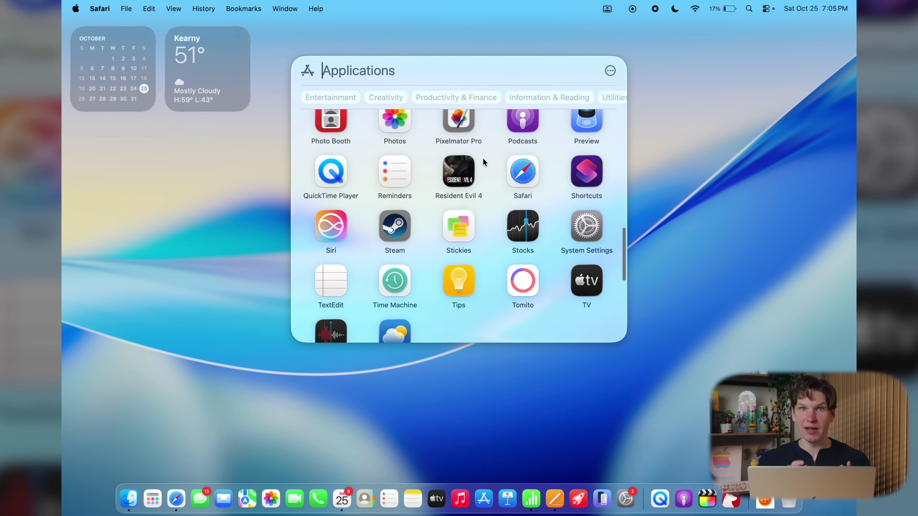
scroll(483, 160, down, 10)
scroll(483, 159, up, 15)
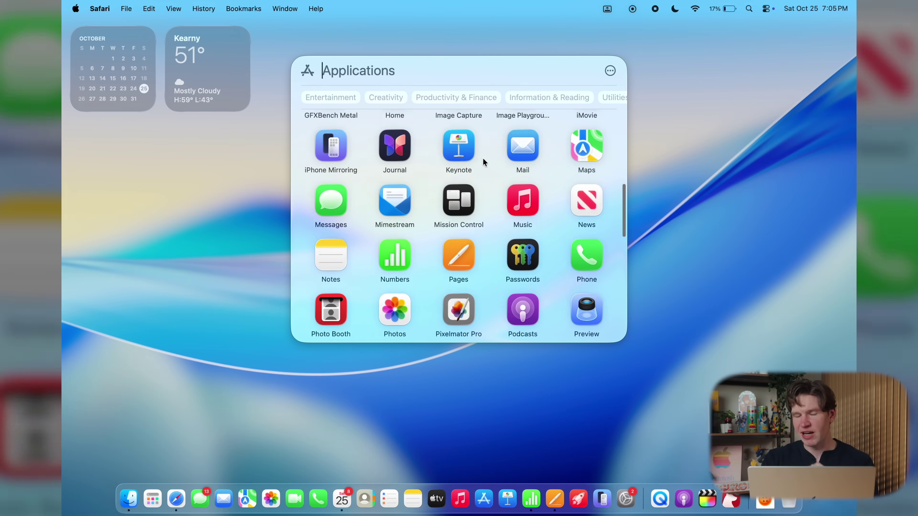
scroll(483, 158, up, 10)
scroll(483, 159, down, 15)
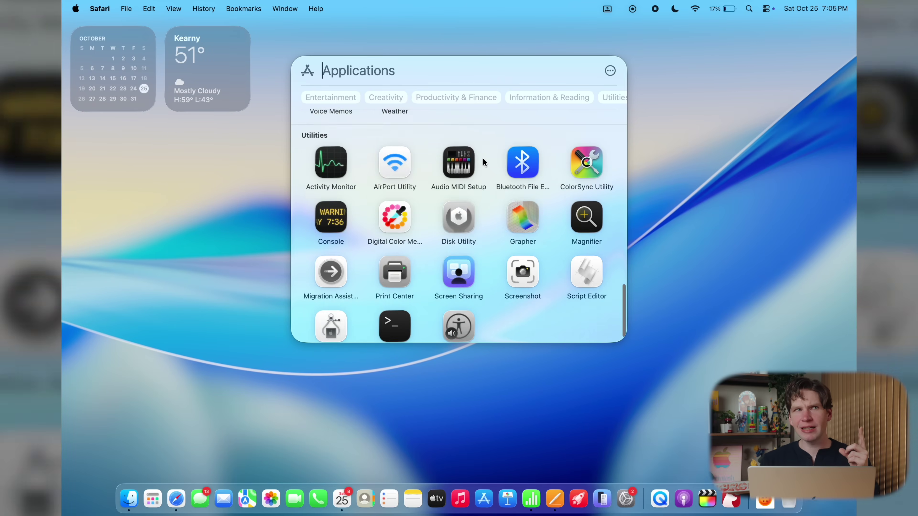
scroll(483, 159, up, 15)
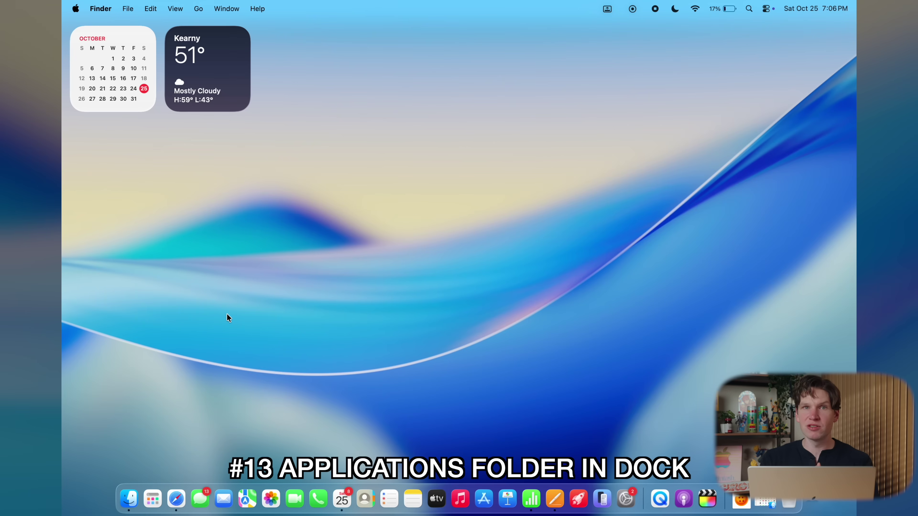
click(128, 498)
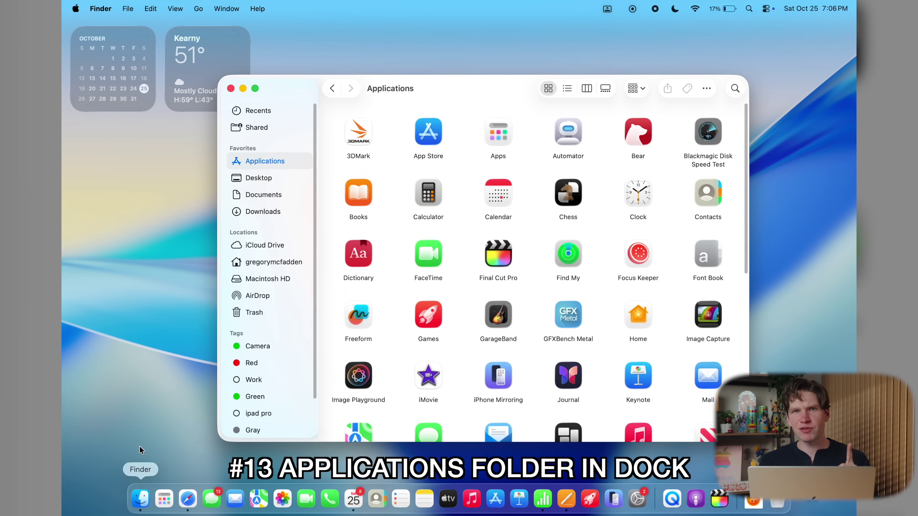
Add the Applications folder to the Dock and group the Finder window by Date Added.
right_click(273, 165)
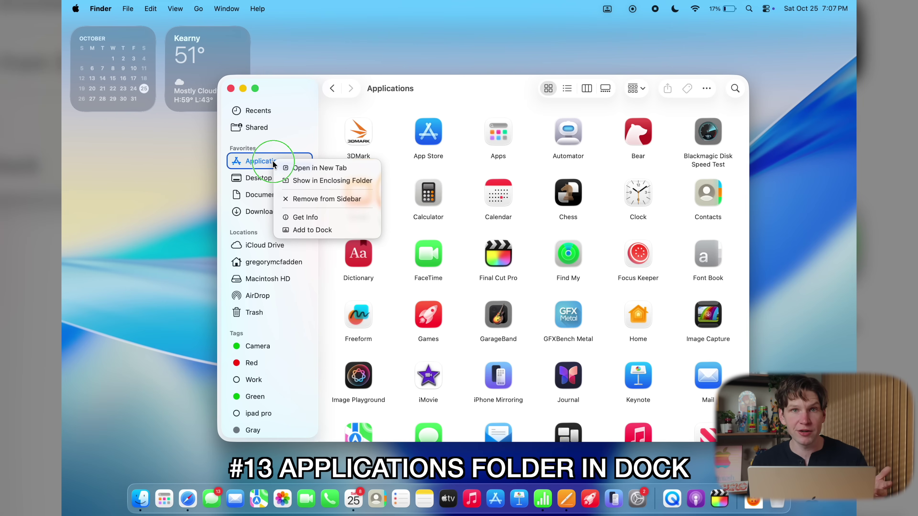
click(303, 230)
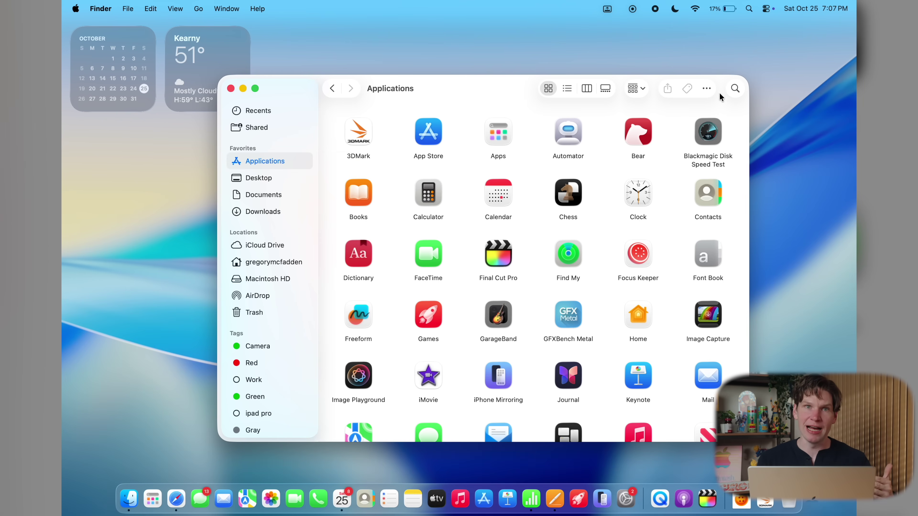
click(707, 89)
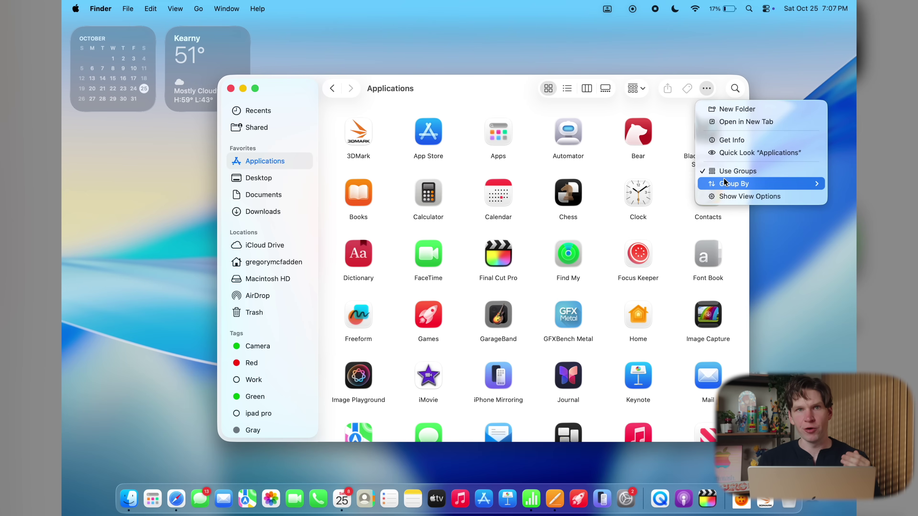
mouse_move(723, 184)
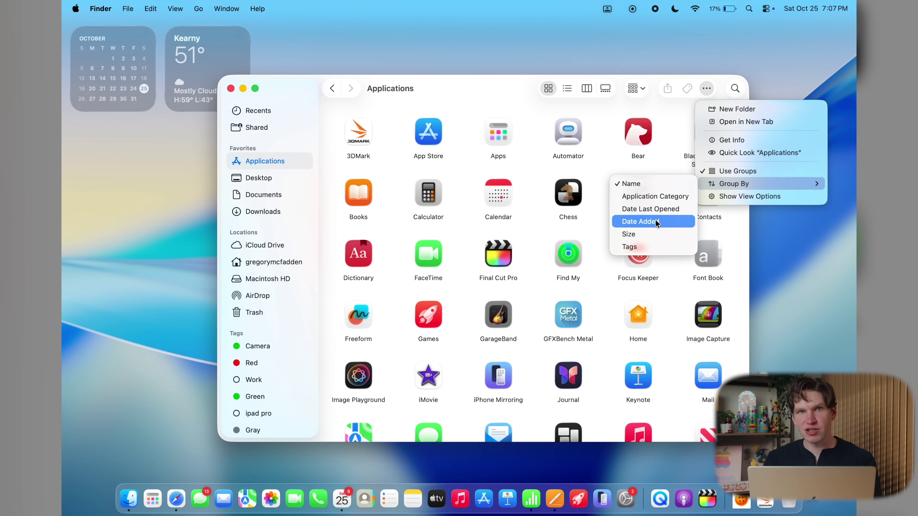
click(656, 222)
Launch Chess from the new Applications stack in the Dock.
click(765, 498)
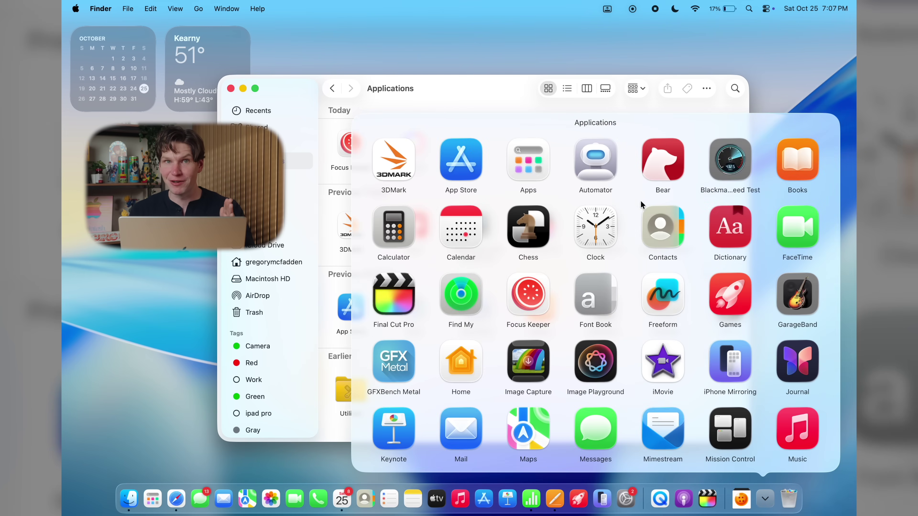
scroll(625, 206, down, 10)
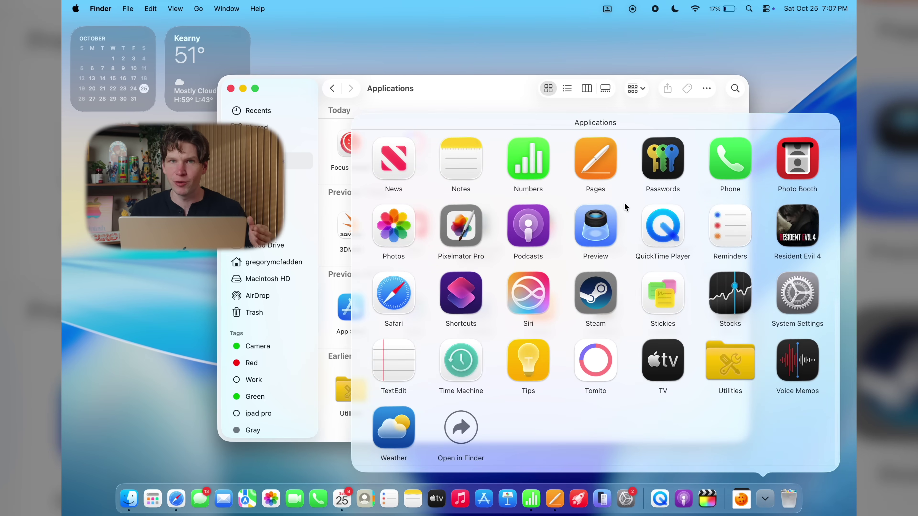
scroll(625, 206, up, 8)
scroll(624, 206, up, 2)
scroll(625, 206, down, 10)
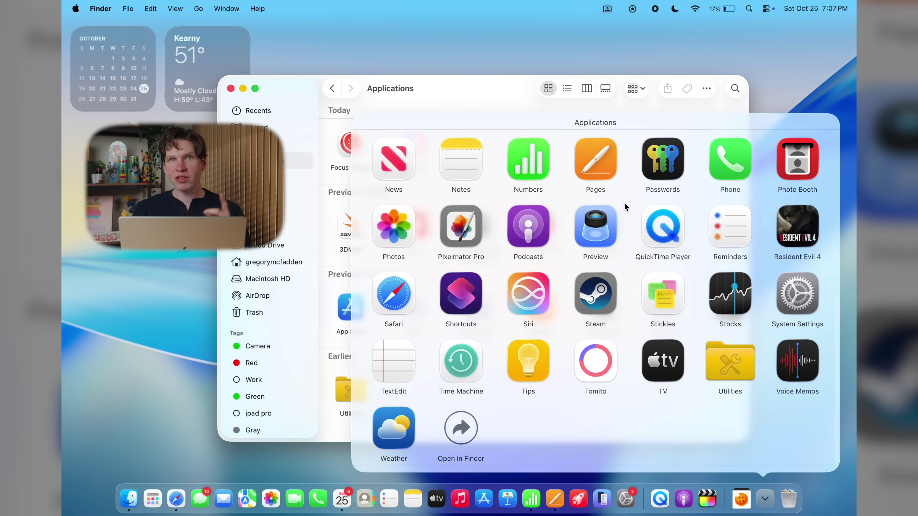
scroll(625, 206, up, 10)
click(532, 220)
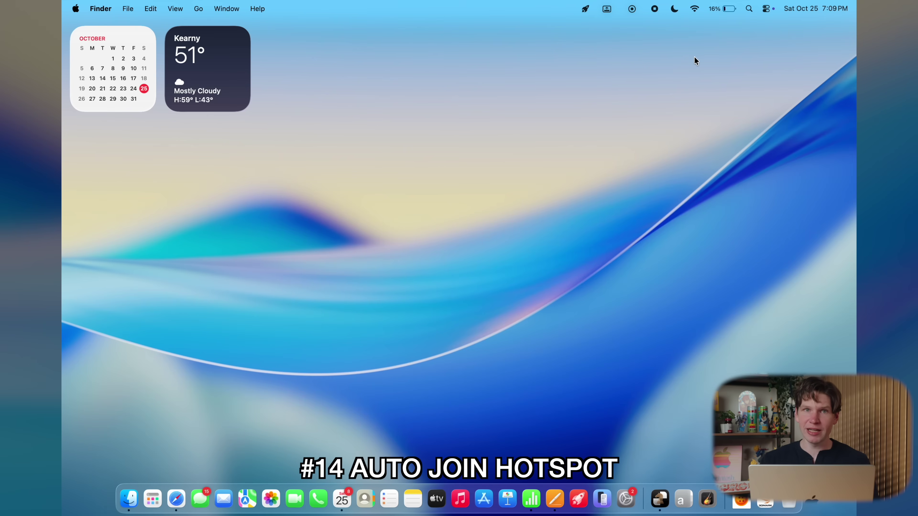
Show the Wi-Fi menu listing the iPhone Personal Hotspot and WiFi Secure network.
click(695, 9)
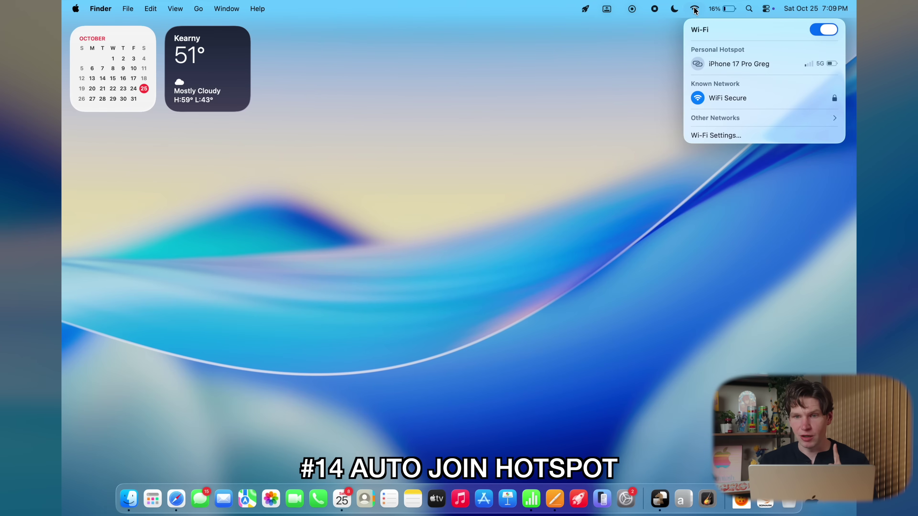
In Wi-Fi Settings, set Ask to join hotspots to Automatic.
click(726, 135)
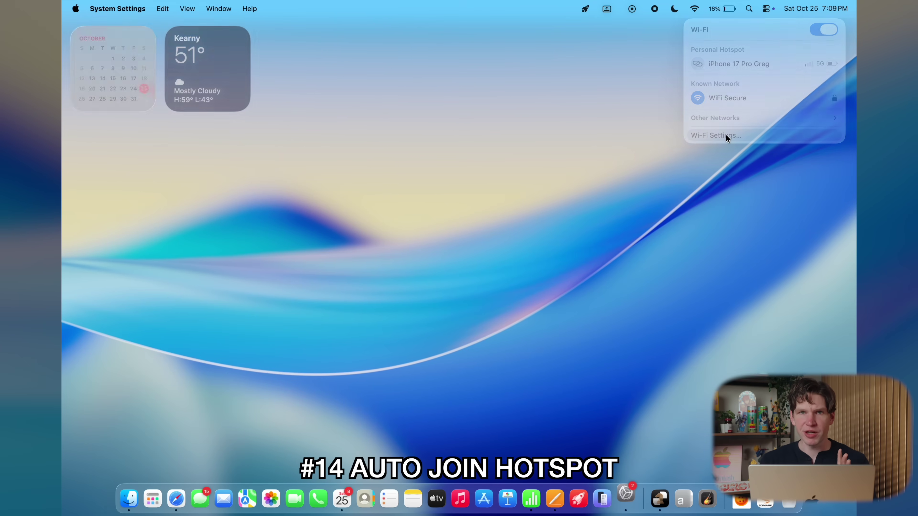
scroll(562, 230, down, 10)
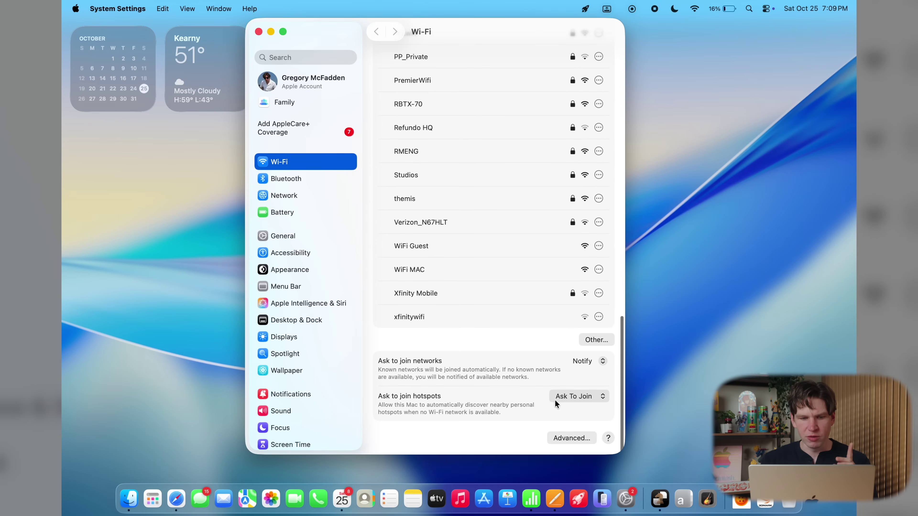
scroll(580, 402, up, 3)
scroll(574, 404, down, 3)
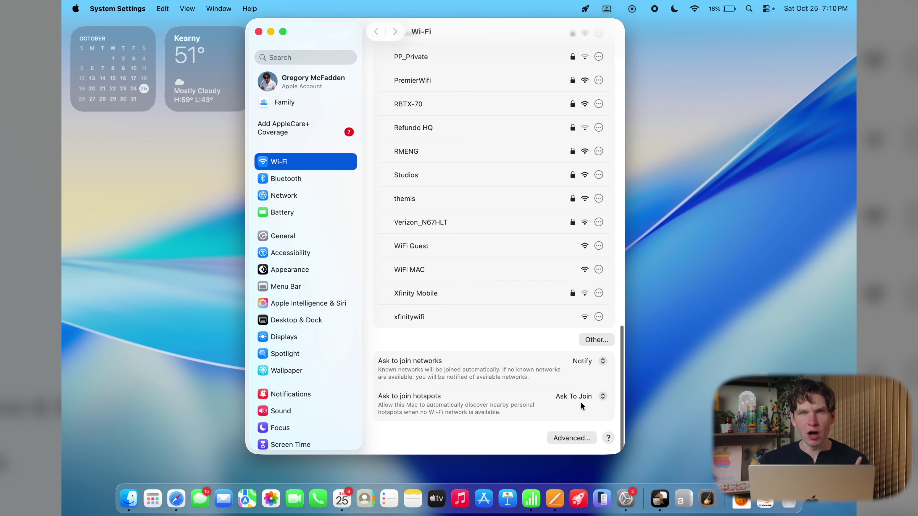
click(580, 402)
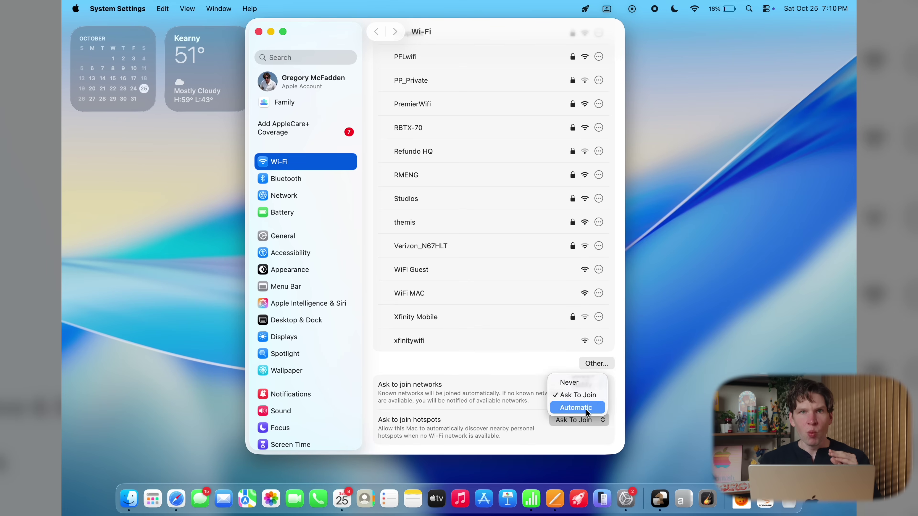
click(586, 408)
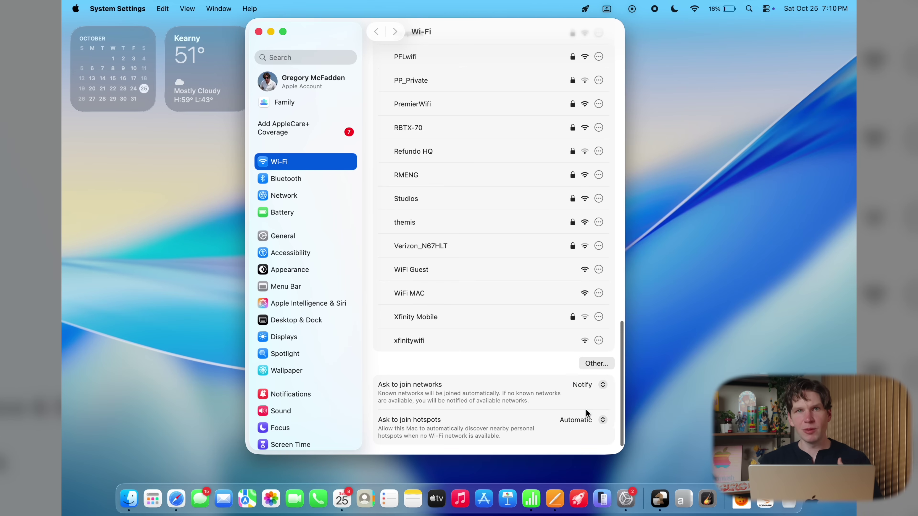
scroll(586, 409, down, 1)
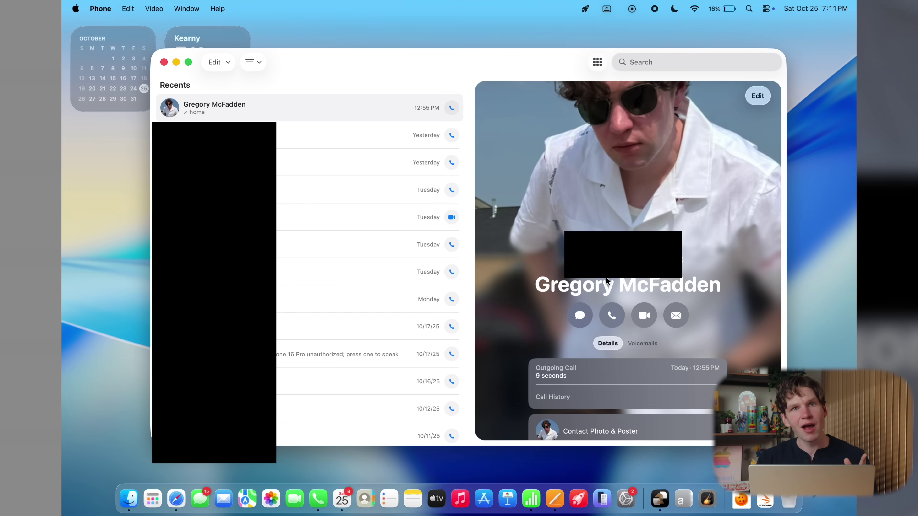
Call the top Recents contact through the iPhone, then dial a new number on the keypad.
click(610, 316)
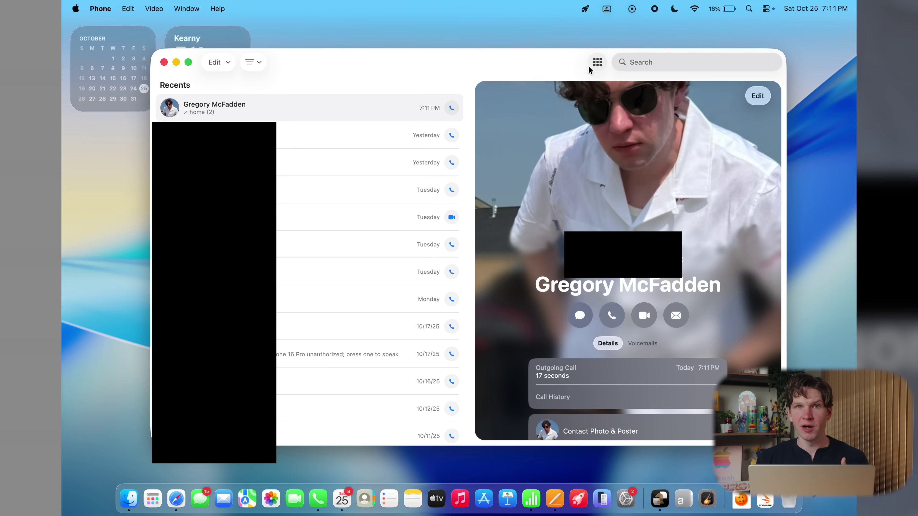
click(597, 64)
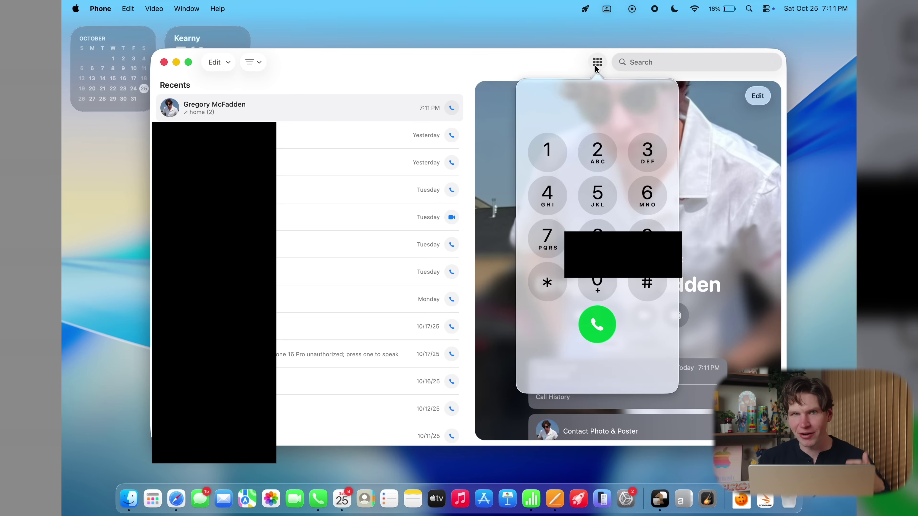
click(597, 196)
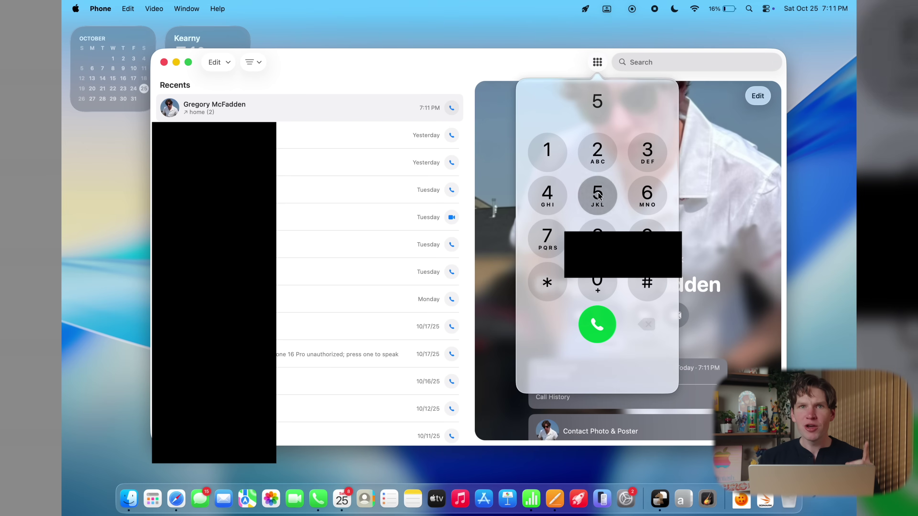
click(646, 195)
click(598, 195)
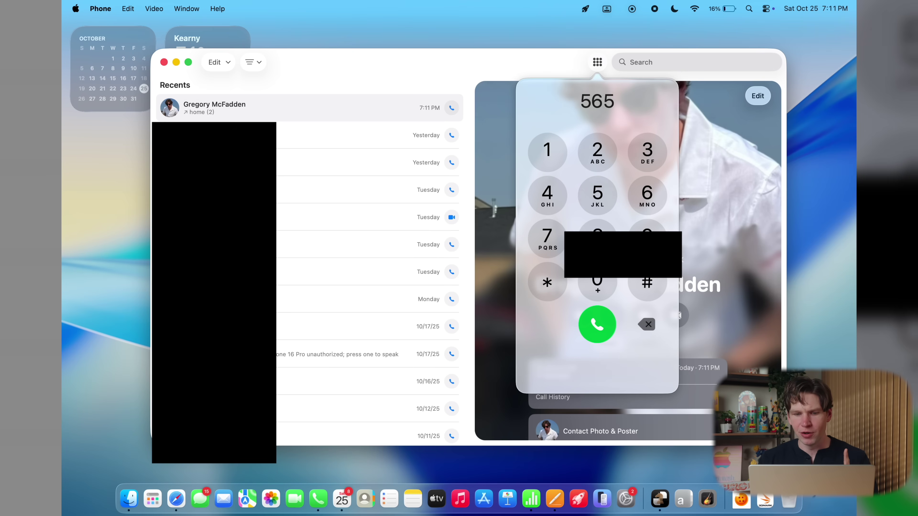
click(597, 226)
click(597, 284)
click(597, 226)
click(596, 279)
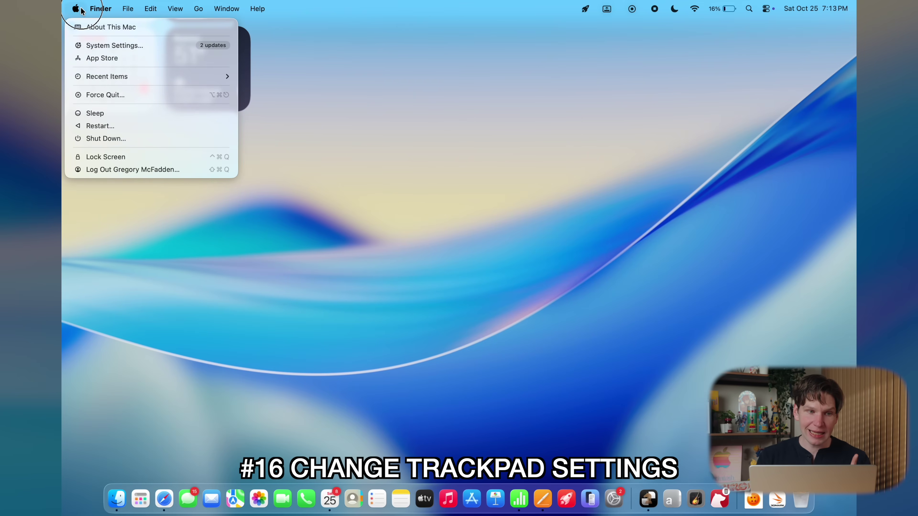
Open the Trackpad settings and raise the tracking speed, then lower it slightly.
click(98, 47)
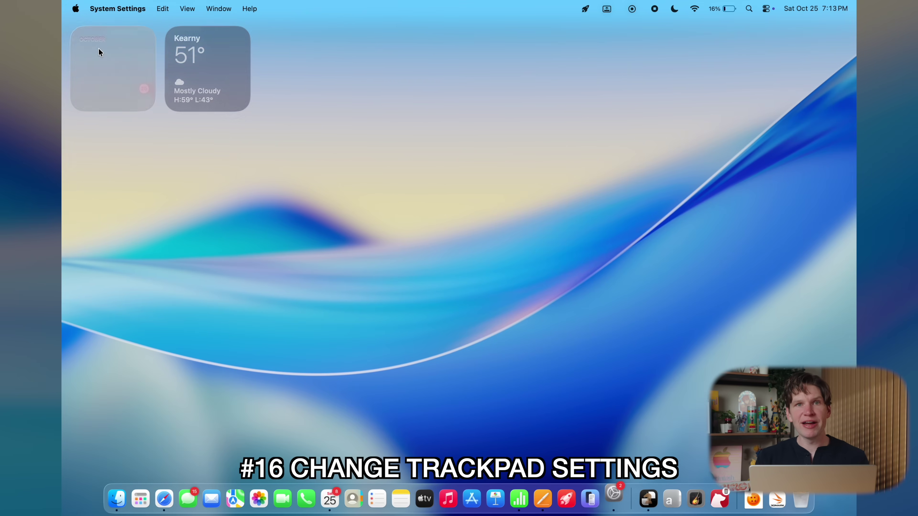
scroll(312, 246, down, 6)
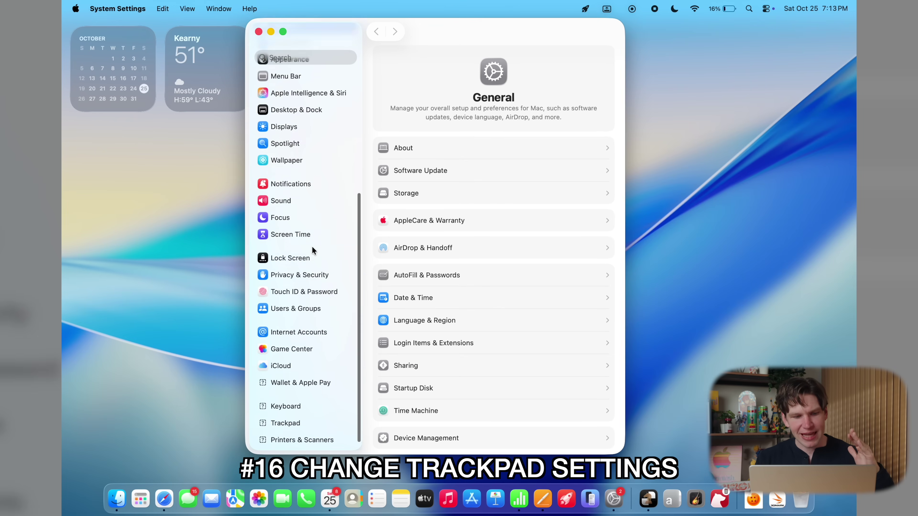
click(290, 421)
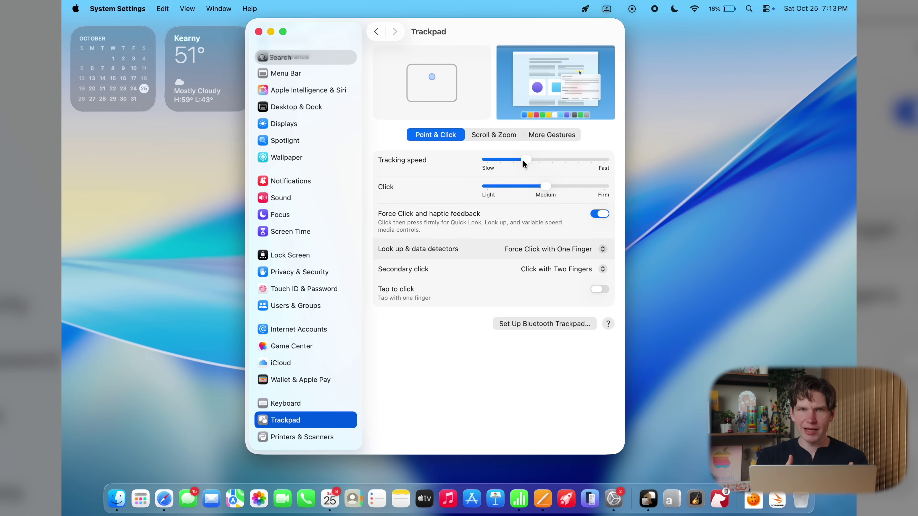
drag(522, 161, 569, 165)
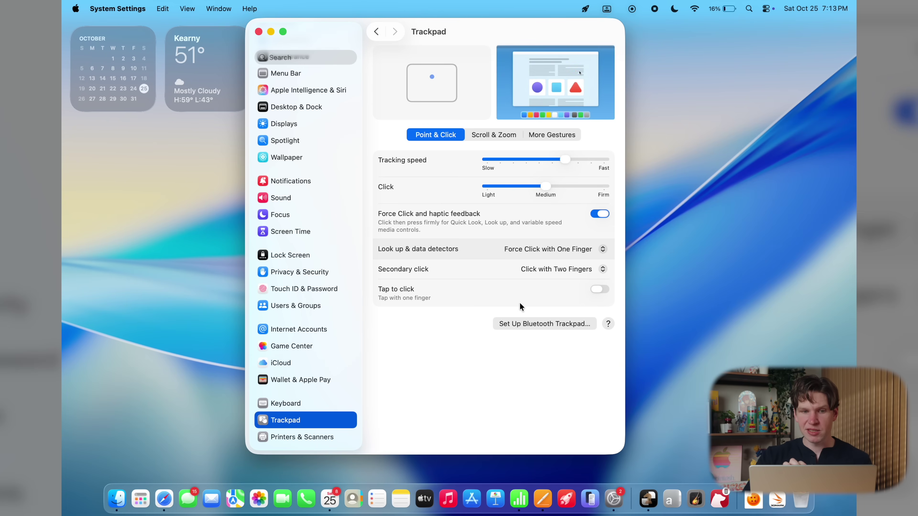
drag(566, 160, 545, 164)
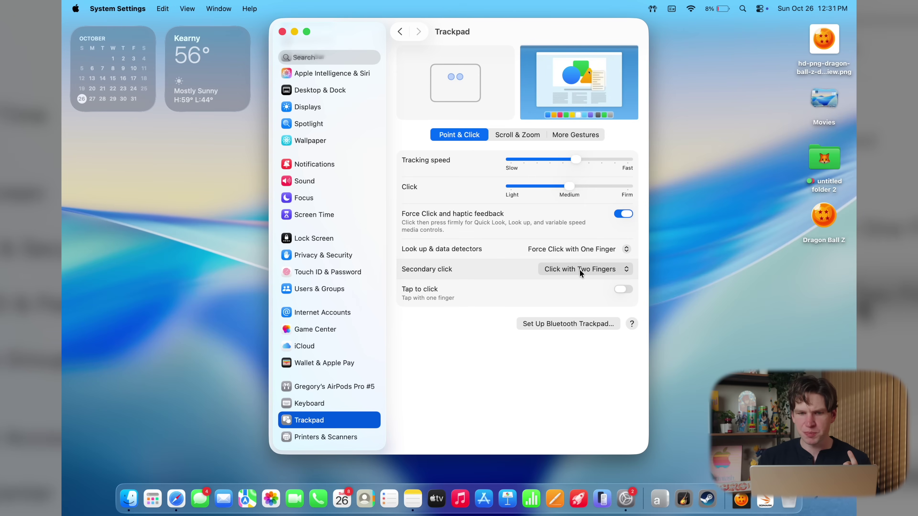
Set Secondary click to Click in Bottom Right Corner and test it on the desktop.
click(579, 269)
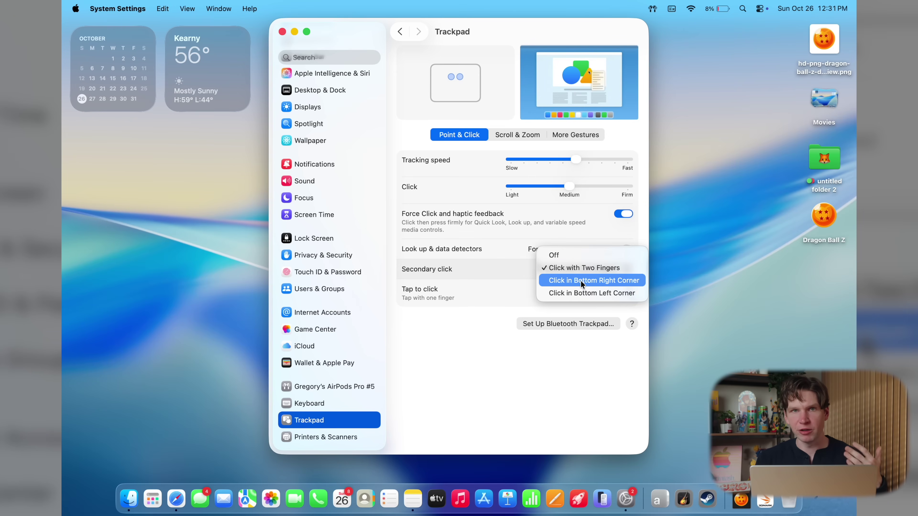
click(581, 281)
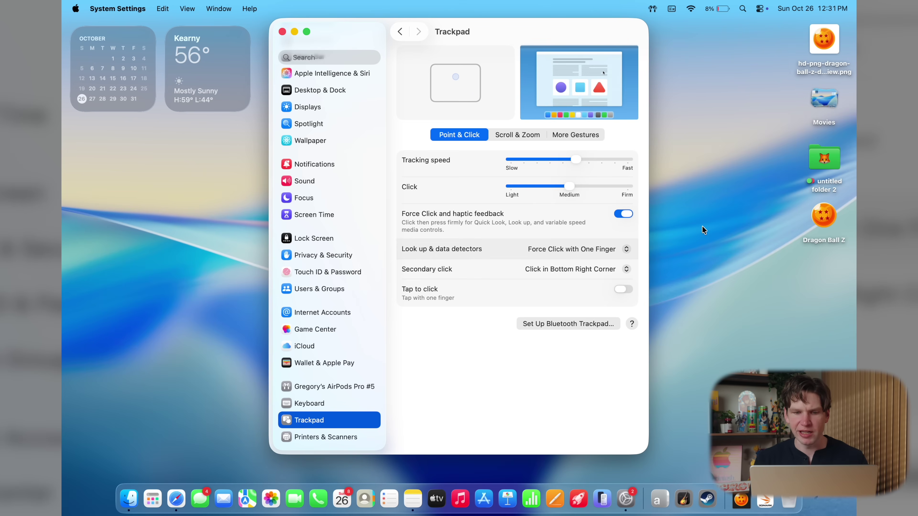
right_click(693, 231)
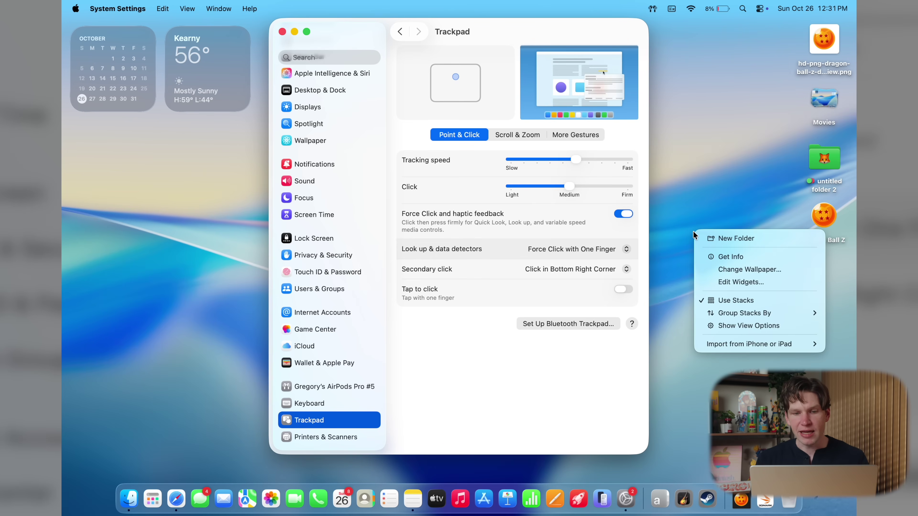
click(692, 229)
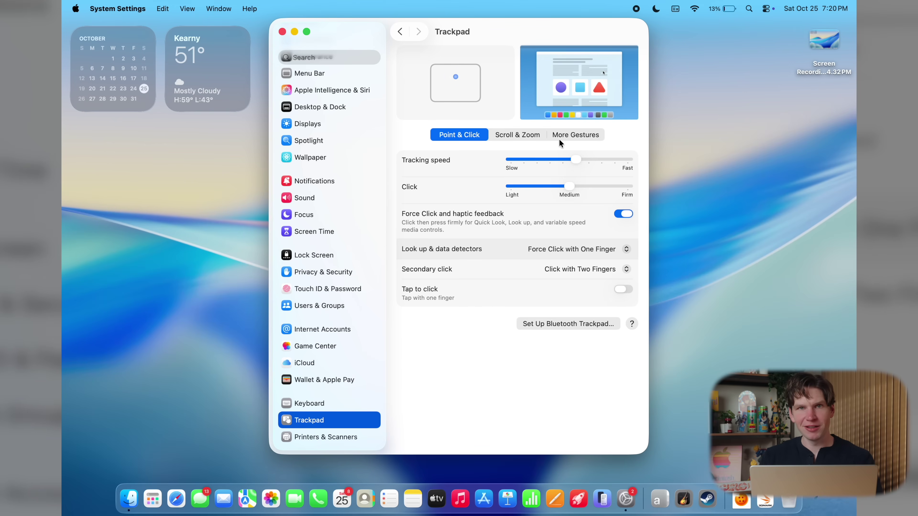
Under More Gestures, set App Exposé to Swipe Down with Three Fingers.
click(572, 136)
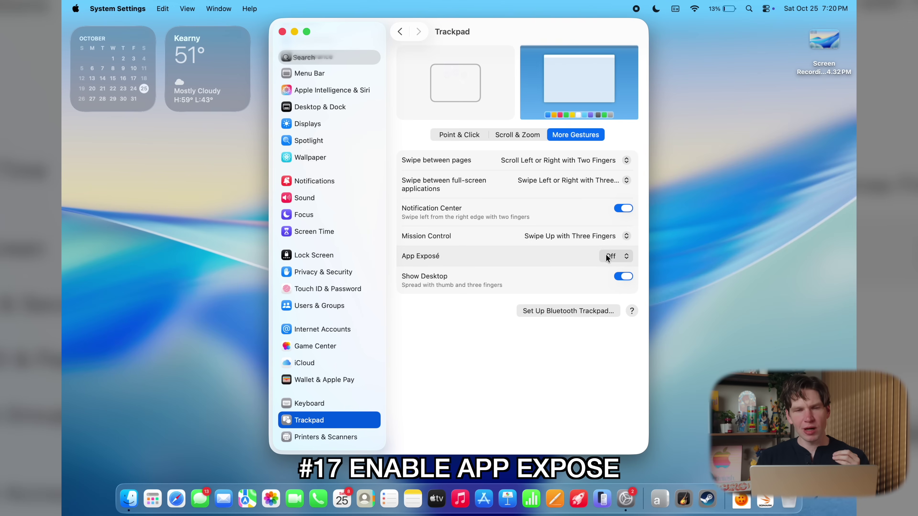
click(620, 258)
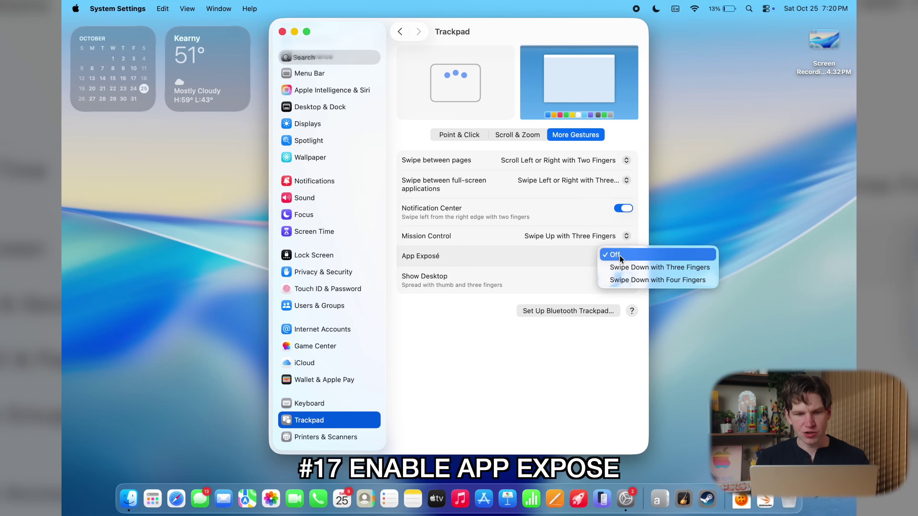
click(622, 267)
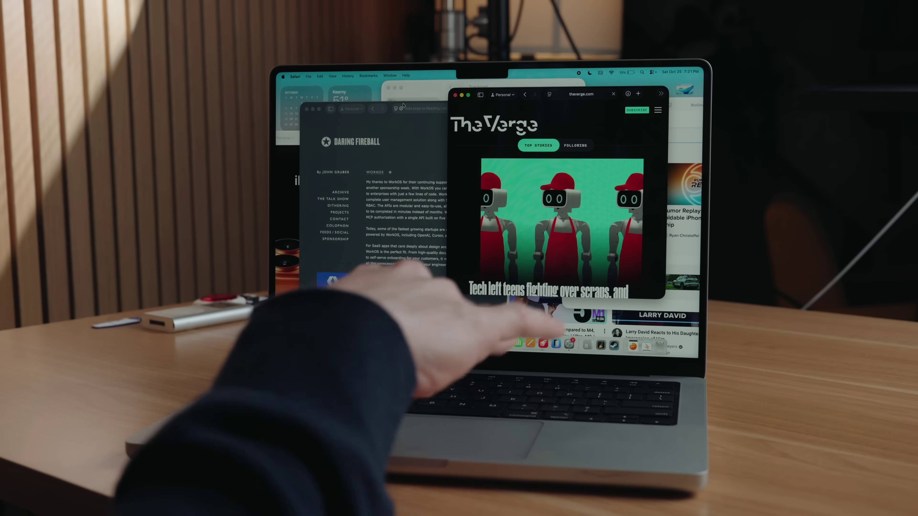
Use App Exposé to bring Daring Fireball, 9to5Mac, YouTube, iPhone 17 Pro and The Verge forward.
key(ctrl+Down)
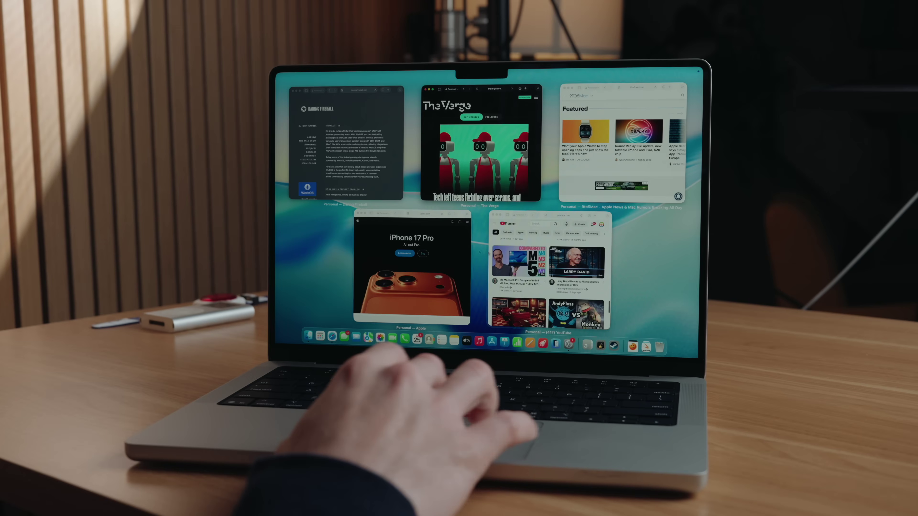
click(378, 141)
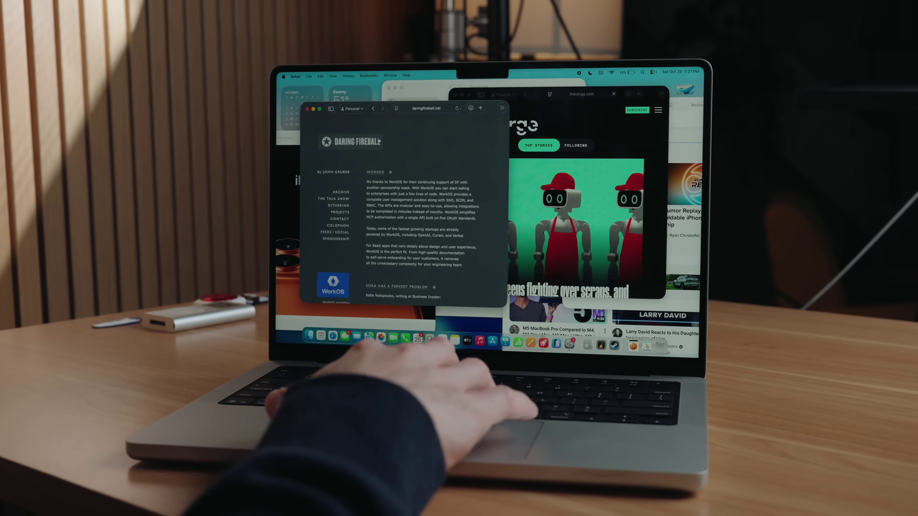
key(ctrl+Down)
click(641, 175)
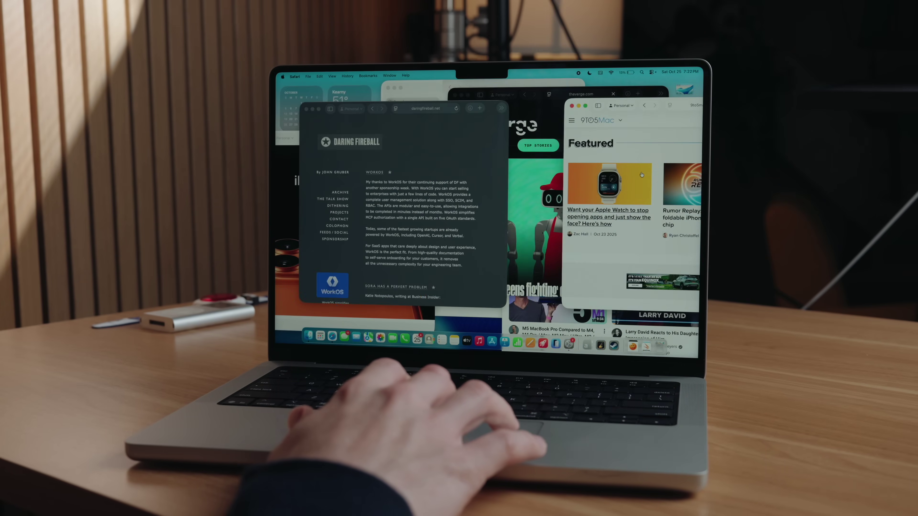
key(ctrl+Down)
click(549, 291)
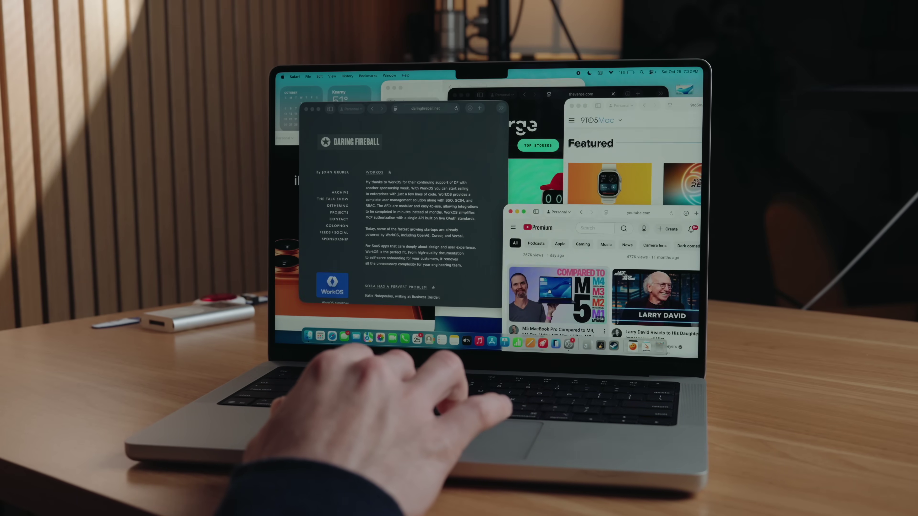
key(ctrl+Down)
click(403, 276)
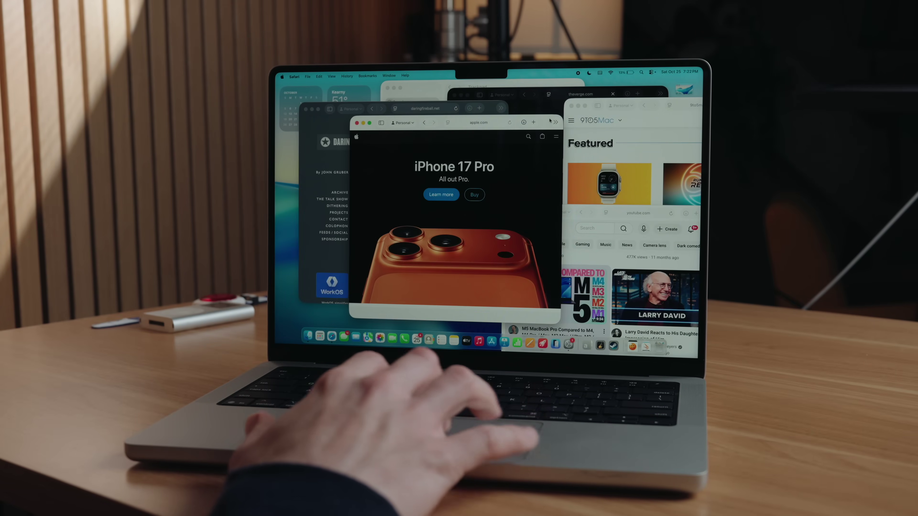
scroll(487, 246, down, 10)
scroll(487, 246, up, 4)
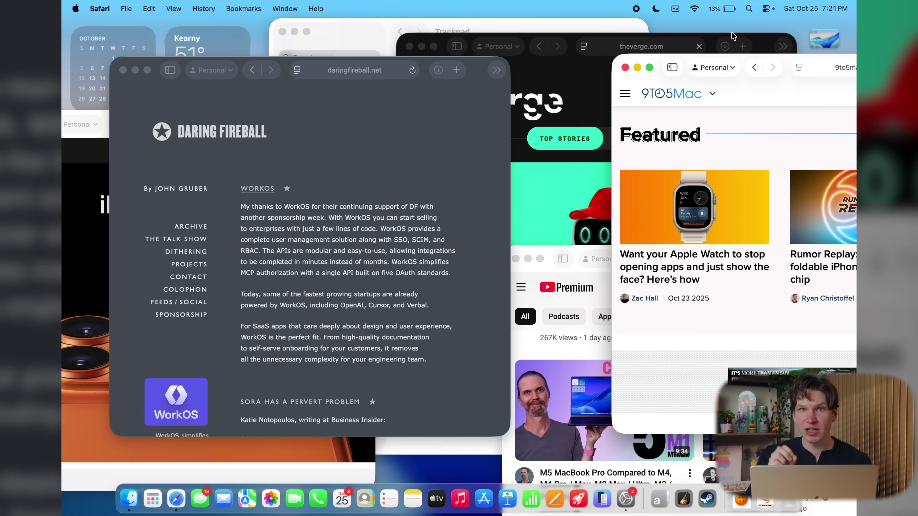
click(737, 38)
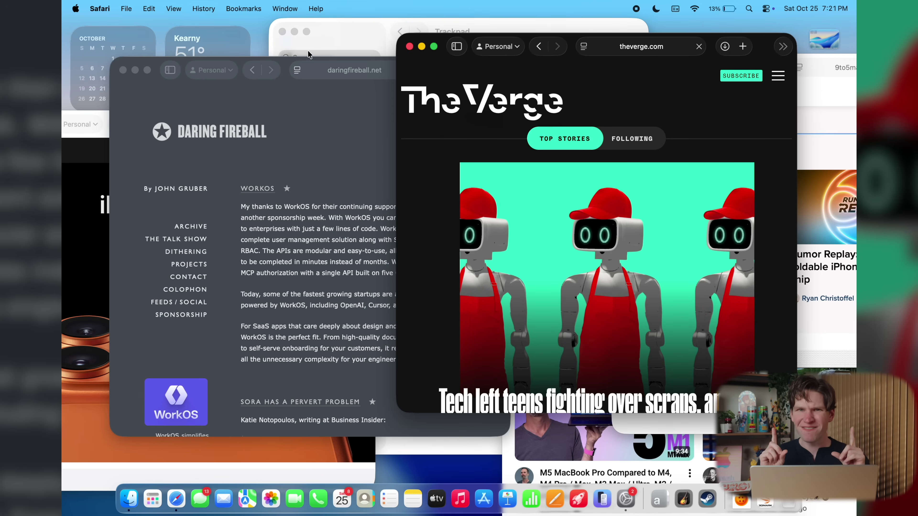
Use Mission Control to bring Daring Fireball, then 9to5Mac, to the front.
key(ctrl+Up)
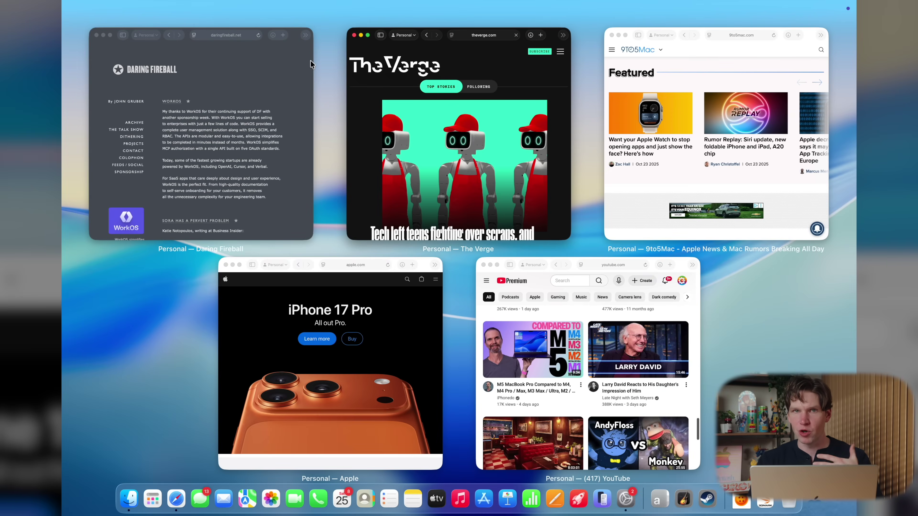
key(Escape)
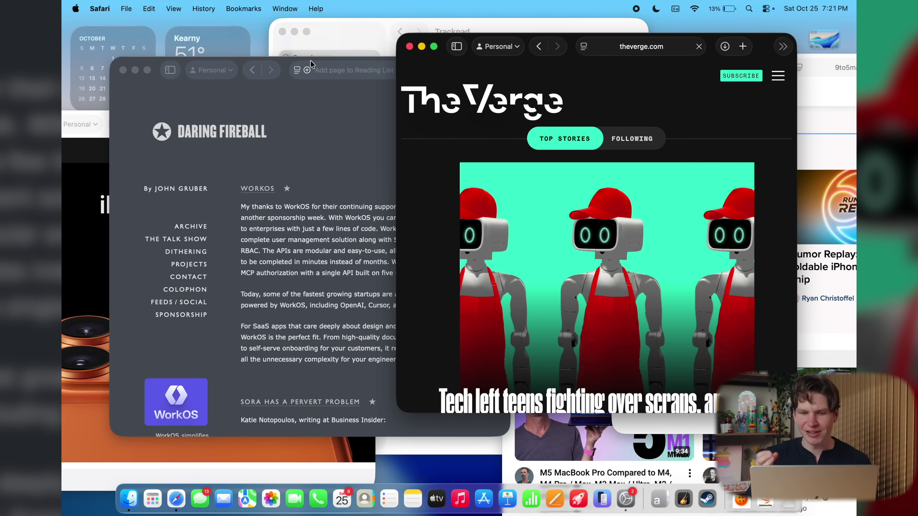
key(ctrl+Up)
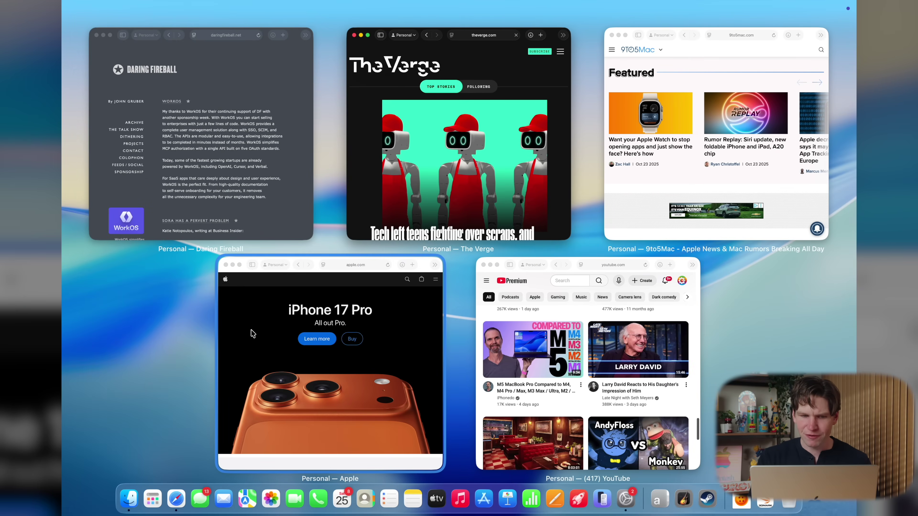
click(263, 124)
key(ctrl+Up)
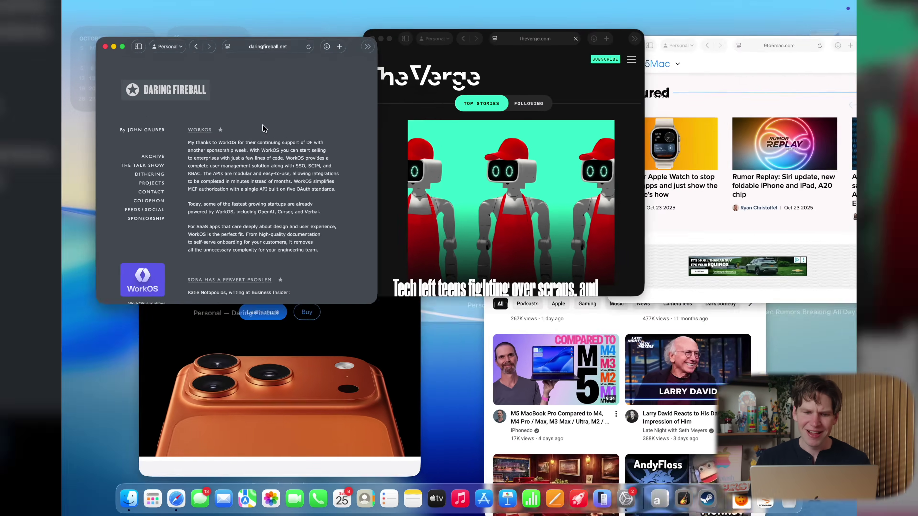
click(750, 185)
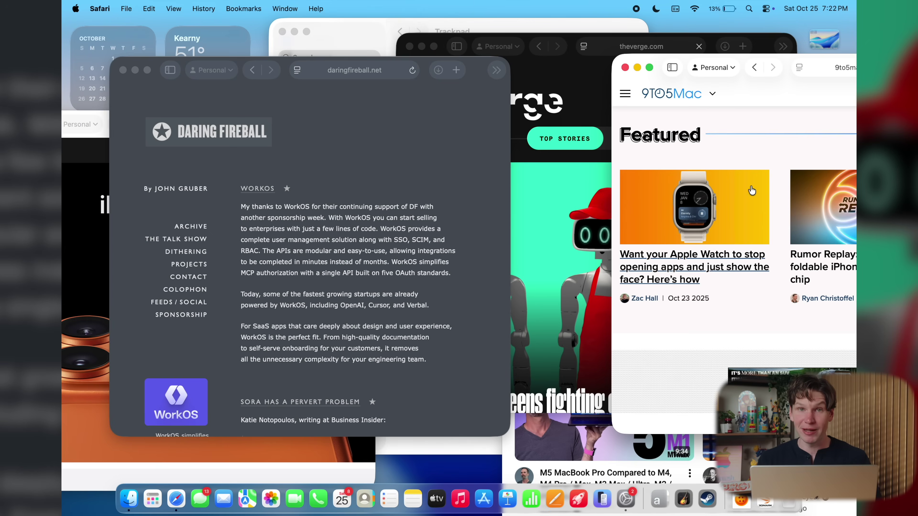
key(ctrl+Up)
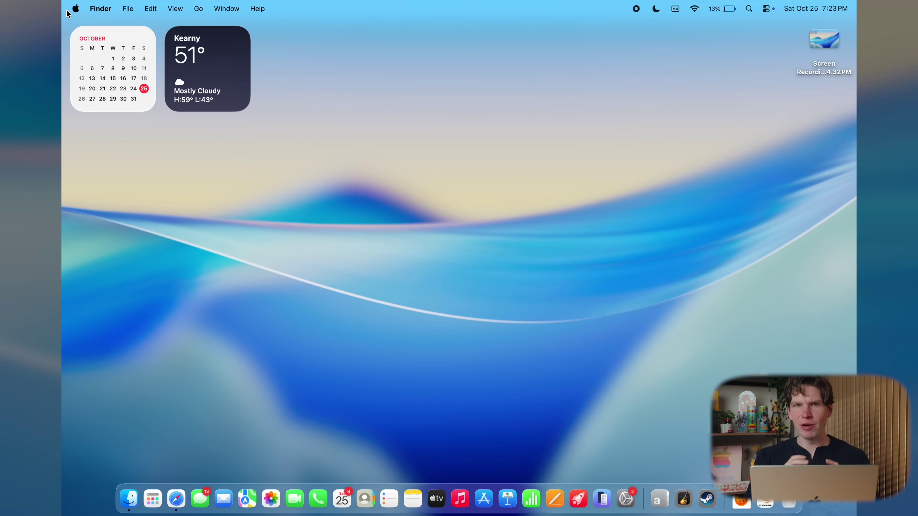
Open Desktop & Dock's Hot Corners and trigger the bottom-right Quick Note, moving the Skit radio note aside.
click(73, 9)
click(104, 43)
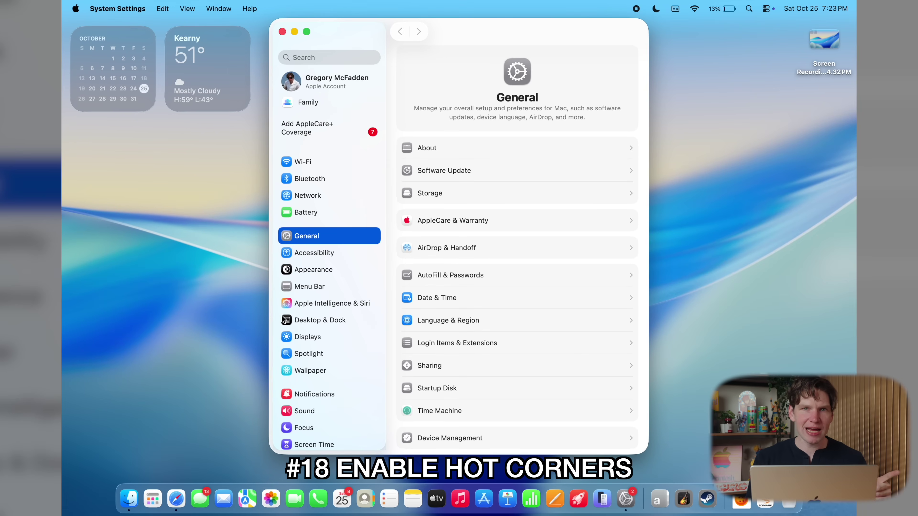
click(327, 320)
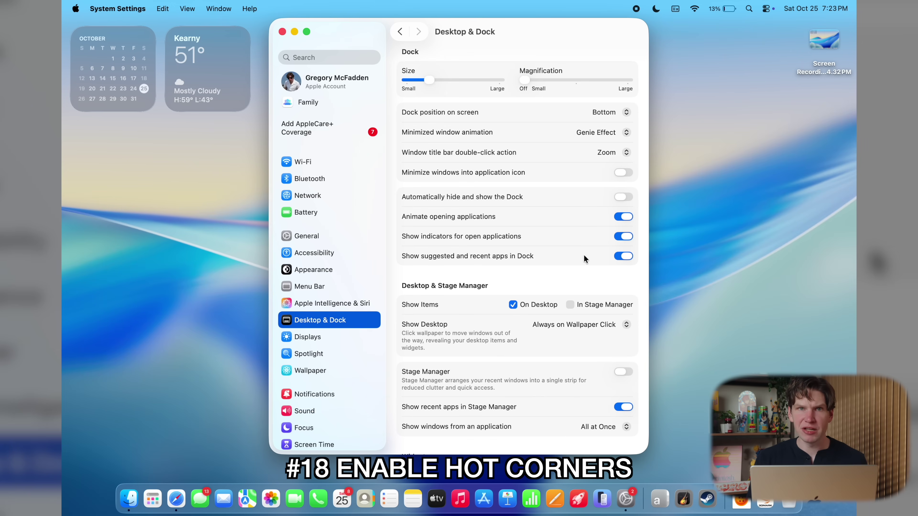
scroll(584, 254, down, 10)
scroll(584, 255, down, 1)
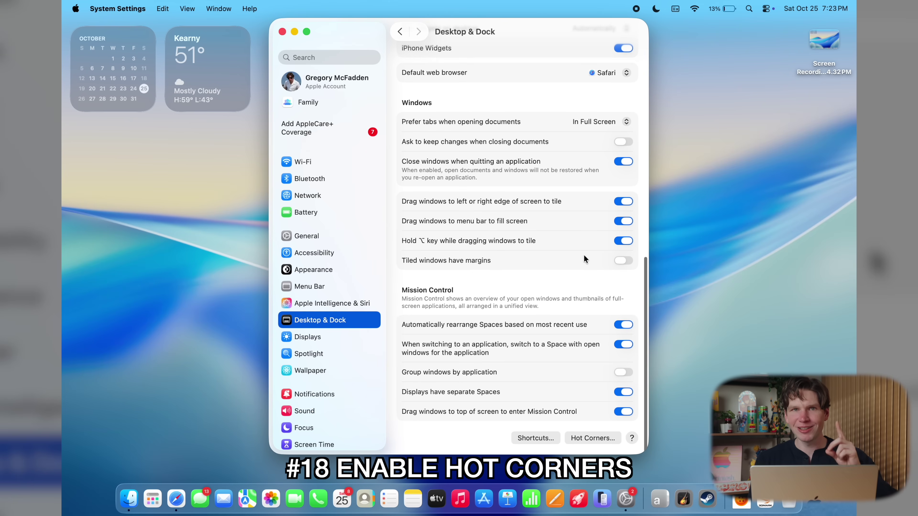
click(587, 438)
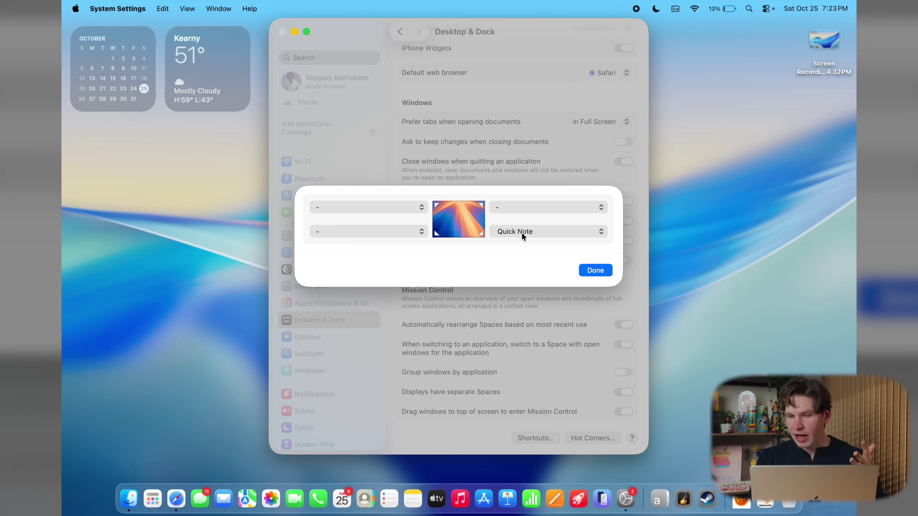
click(853, 511)
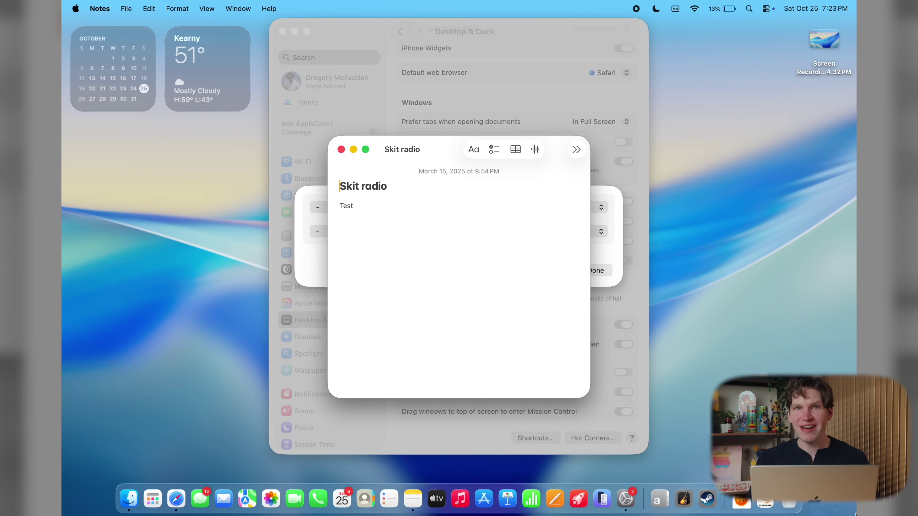
drag(441, 151, 795, 192)
Set hot corners: top-left Screen Saver, top-right Notification Center, bottom-left Lock Screen.
click(416, 207)
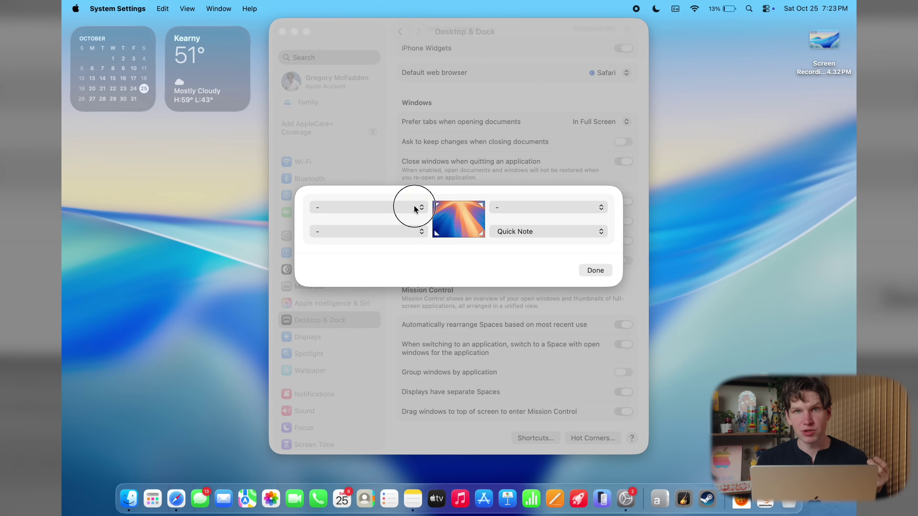
click(416, 208)
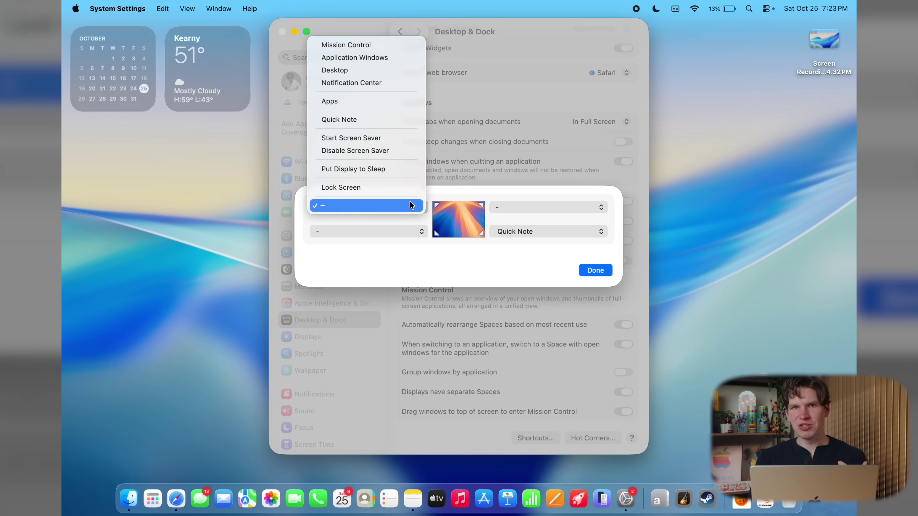
click(397, 139)
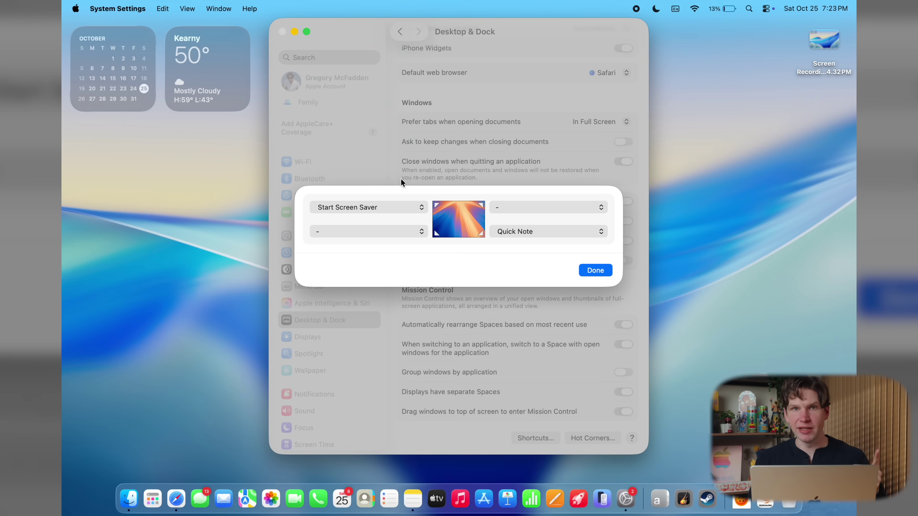
click(517, 209)
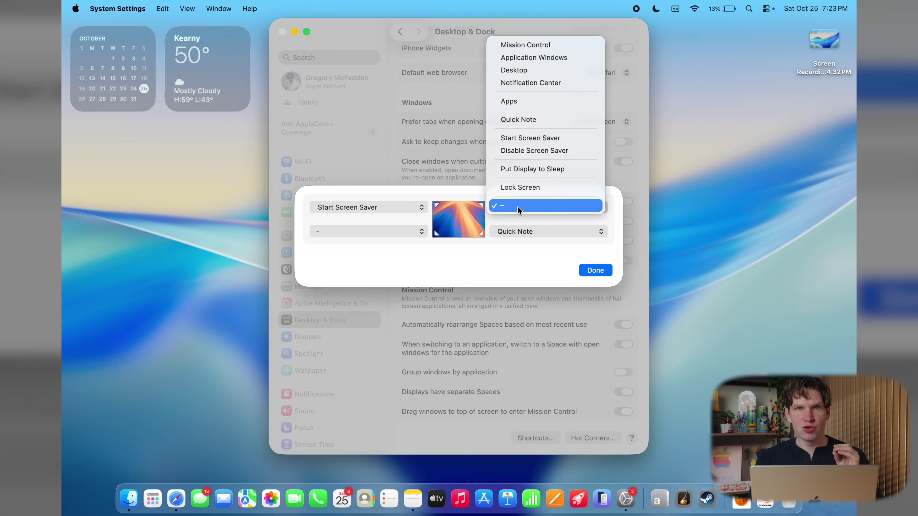
click(536, 85)
click(384, 234)
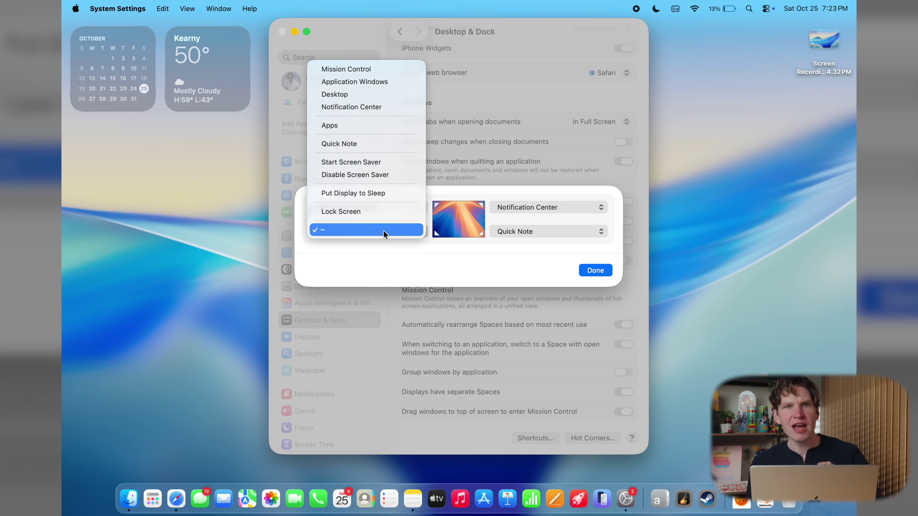
click(378, 211)
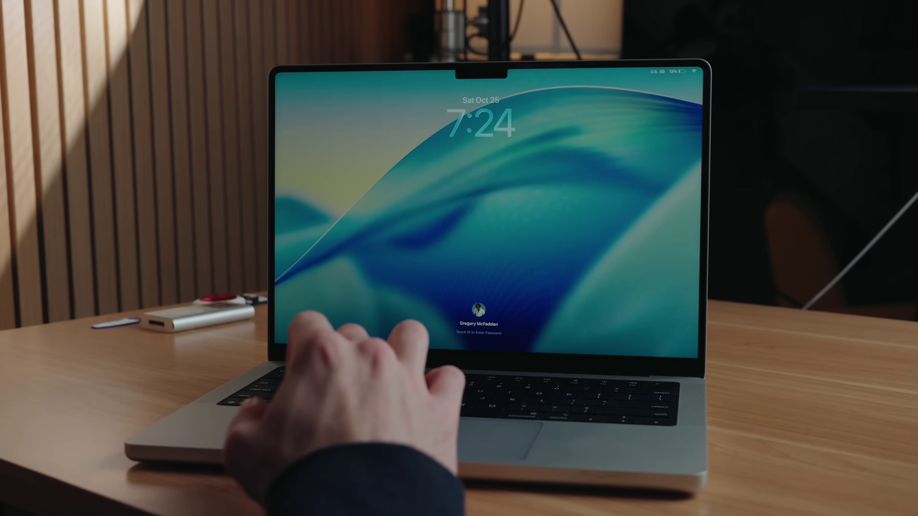
Trigger Quick Note from the bottom-right corner again and move its window down to the left.
mouse_move(853, 7)
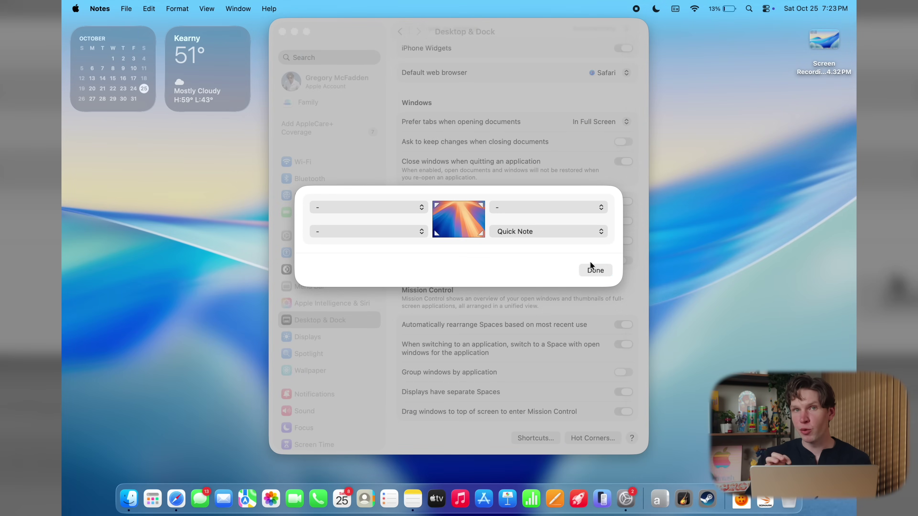
mouse_move(854, 515)
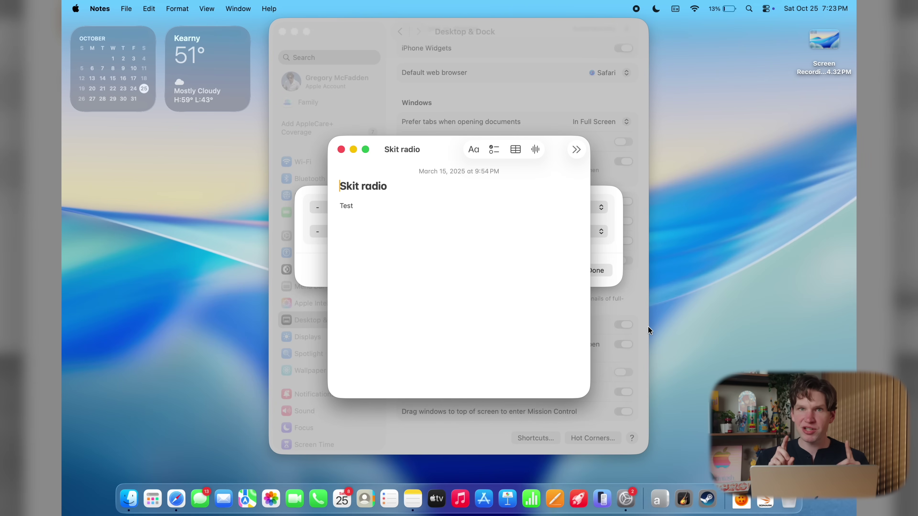
drag(442, 151, 348, 262)
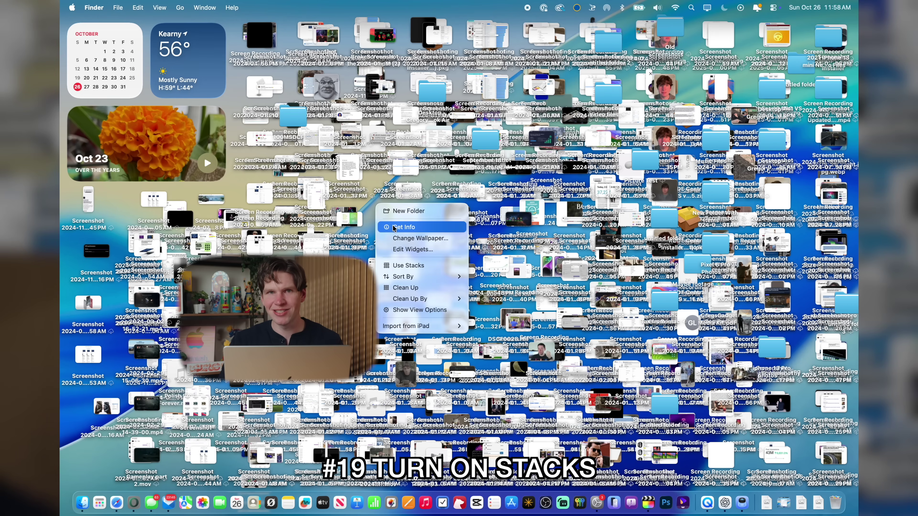
Turn on Use Stacks, then expand and collapse the Music stack.
click(420, 266)
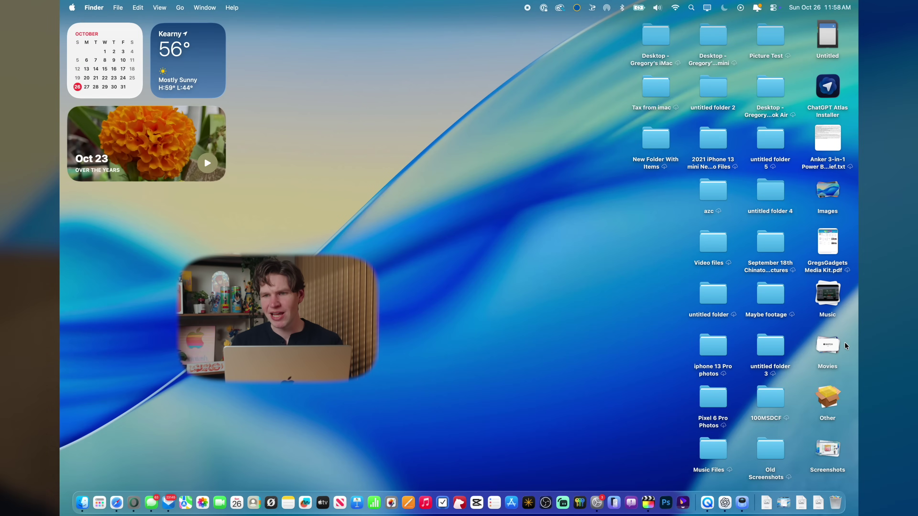
click(828, 295)
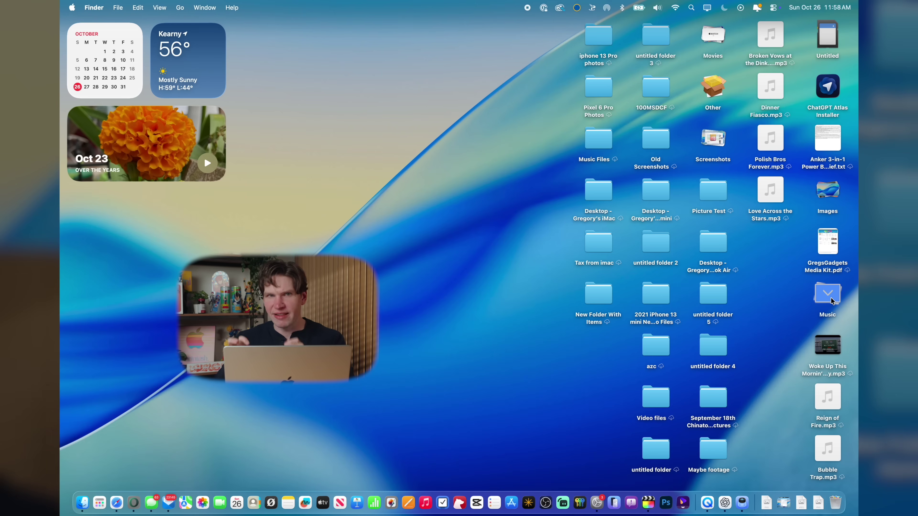
click(830, 300)
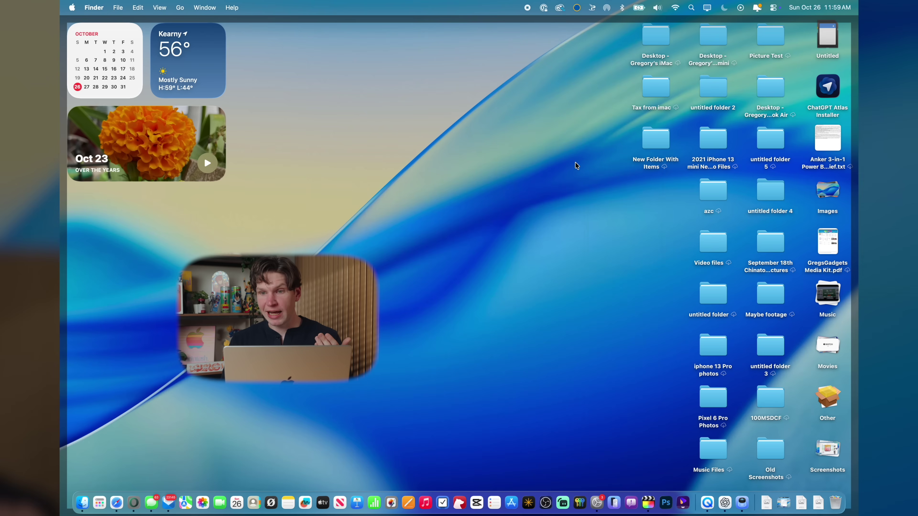
right_click(575, 165)
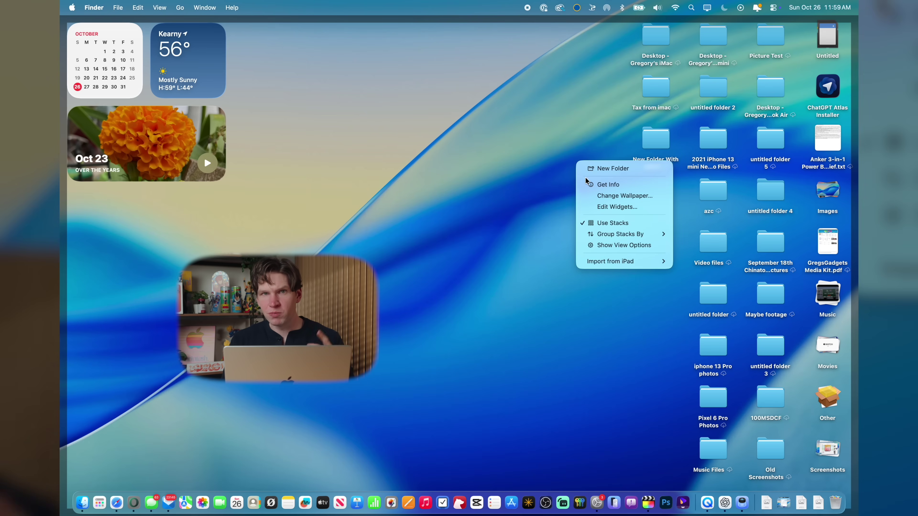
Group the desktop stacks by Date Added, then expand and collapse the June stack.
mouse_move(622, 235)
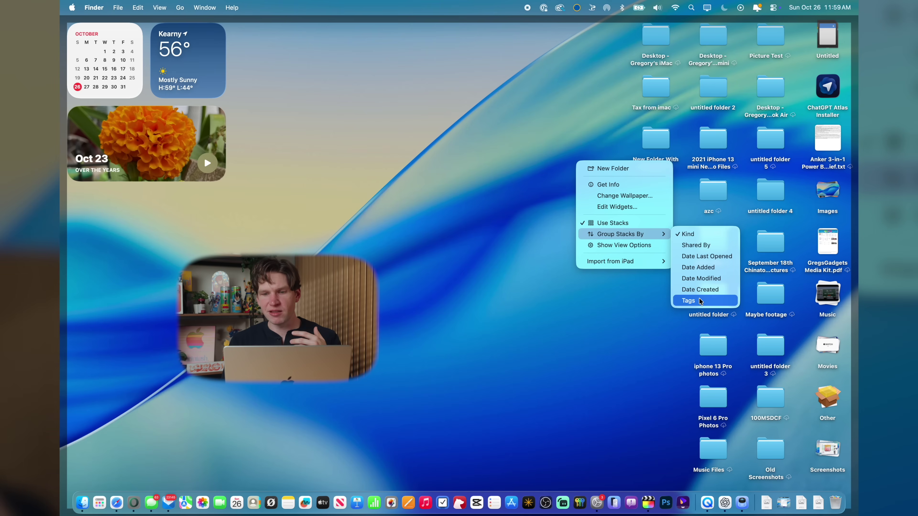
click(698, 267)
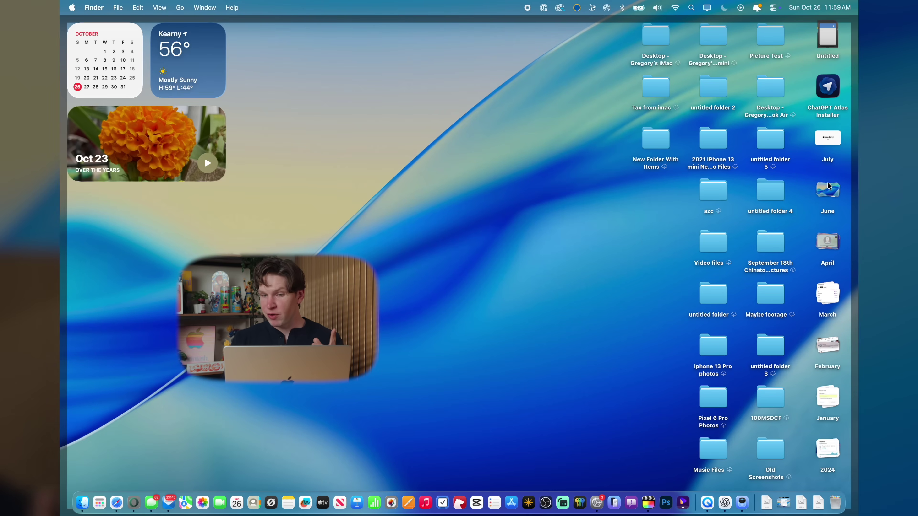
click(827, 190)
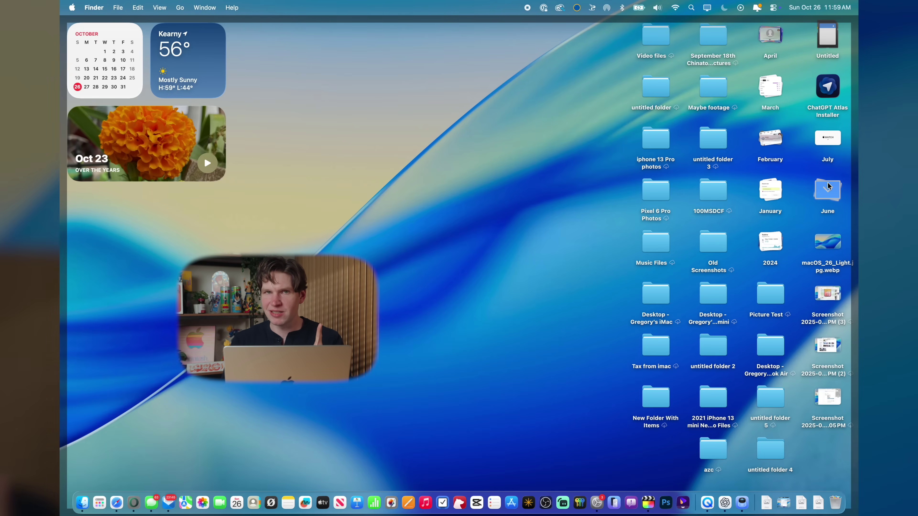
click(828, 189)
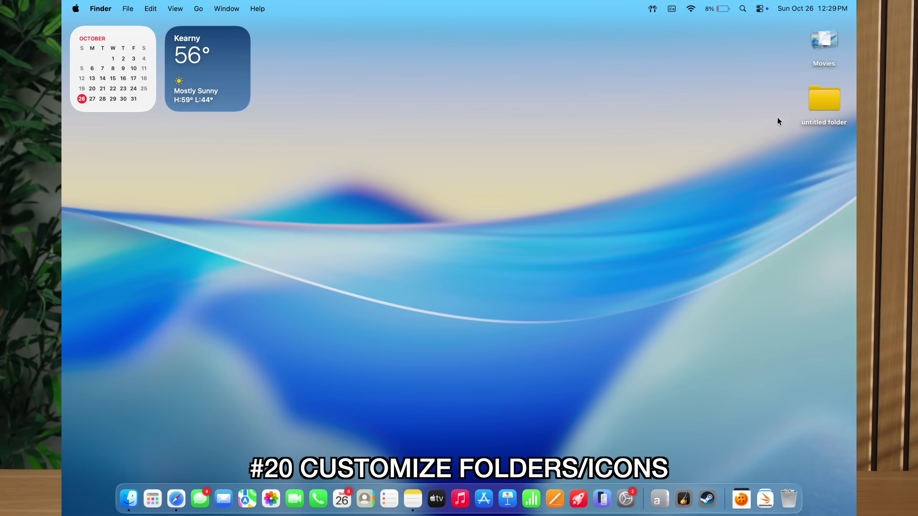
Create a new folder, untitled folder 2, on the desktop.
click(817, 95)
right_click(817, 97)
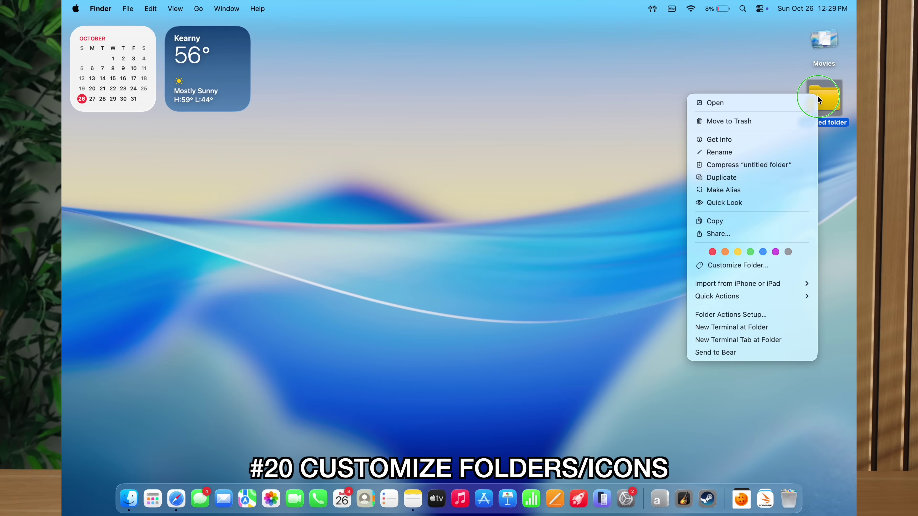
click(725, 73)
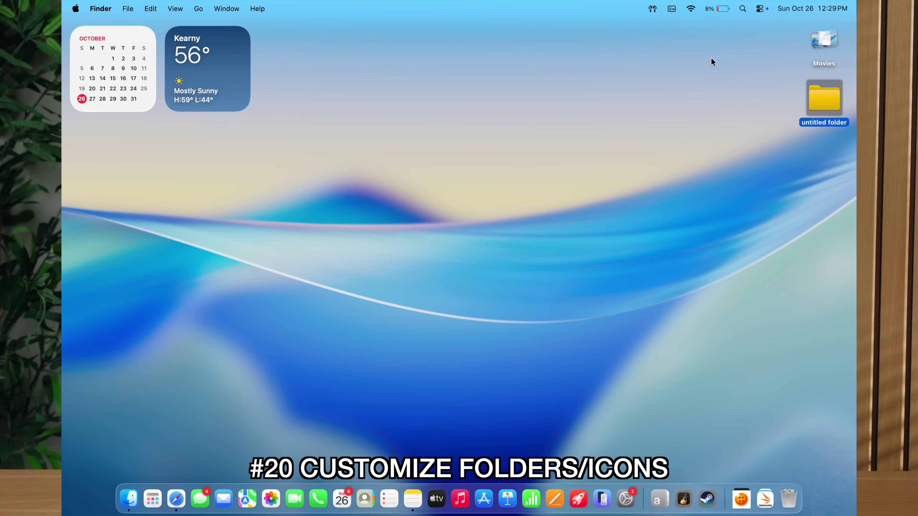
right_click(690, 63)
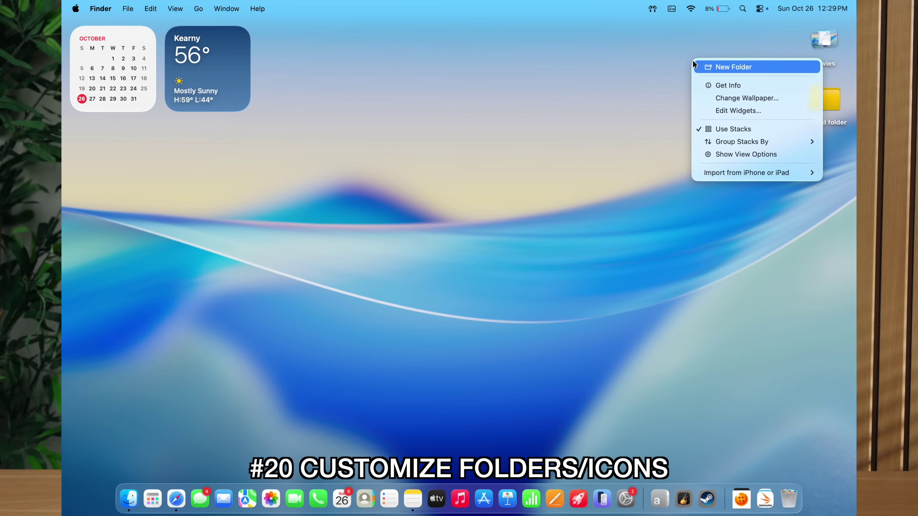
click(703, 67)
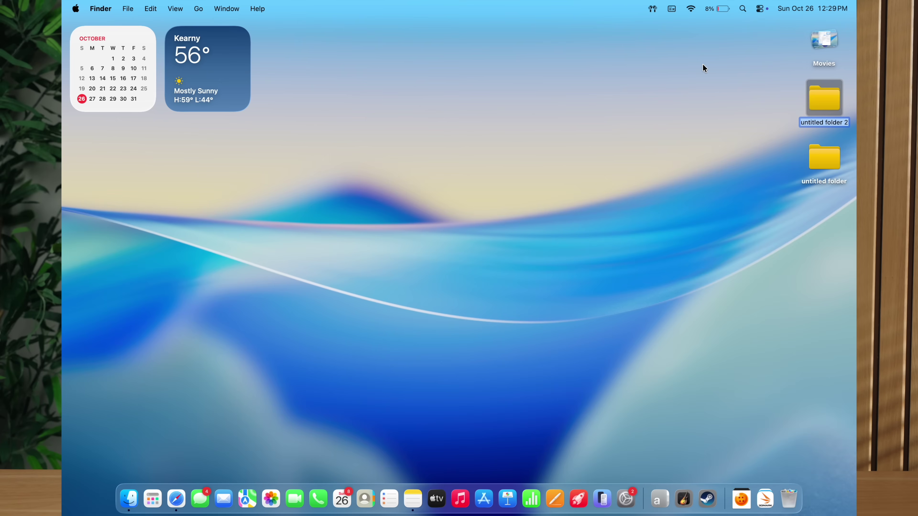
Customize untitled folder 2, cycling through red, orange and yellow before choosing green.
right_click(828, 107)
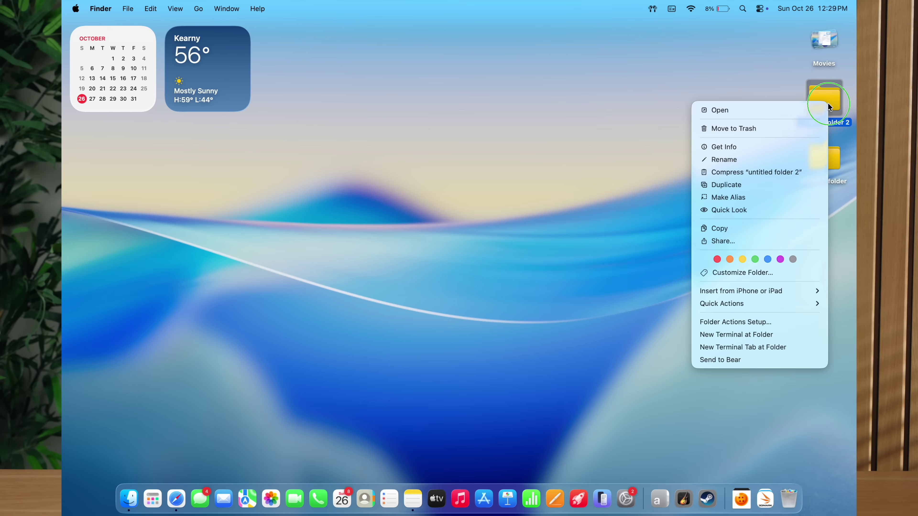
click(775, 274)
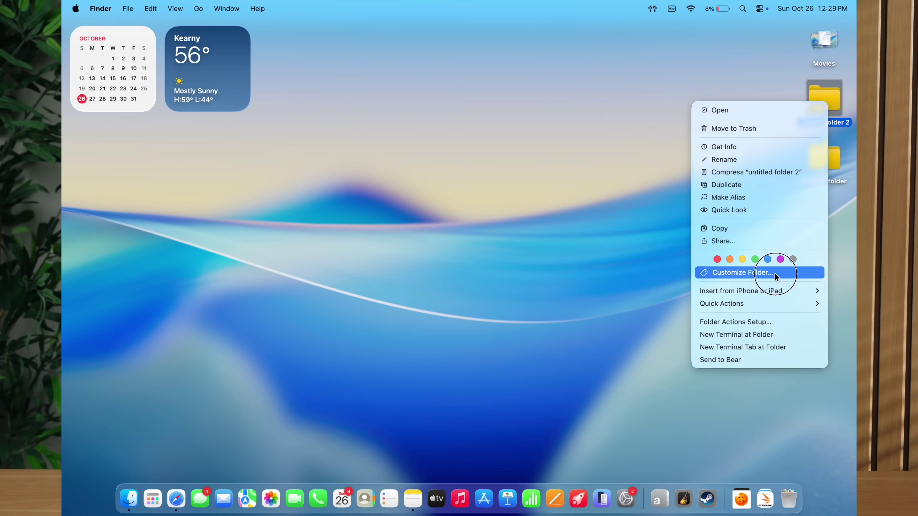
click(659, 107)
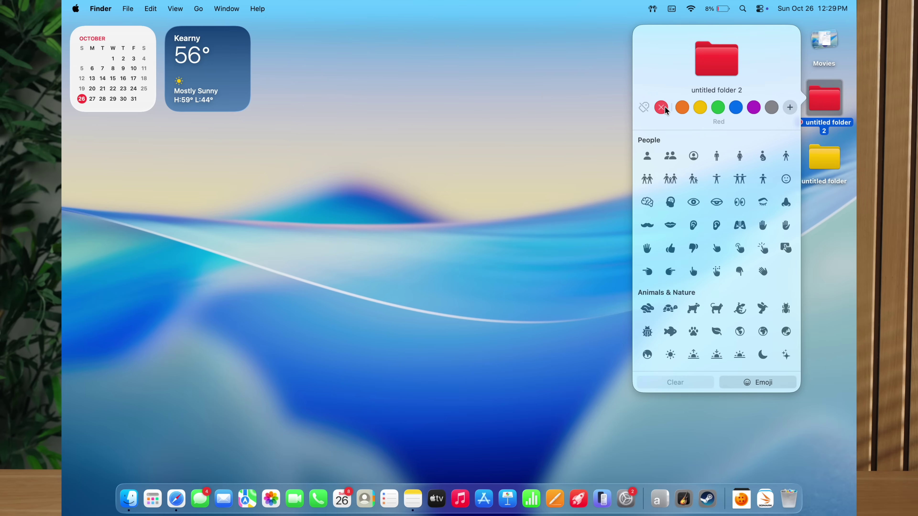
click(683, 107)
click(702, 107)
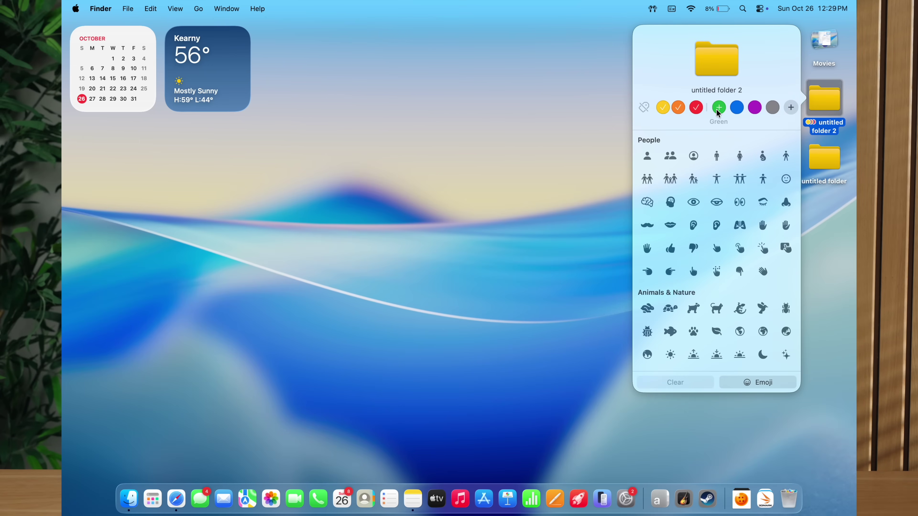
click(720, 109)
Search the emoji list for 'fox' and put the fox emoji on the folder.
click(755, 382)
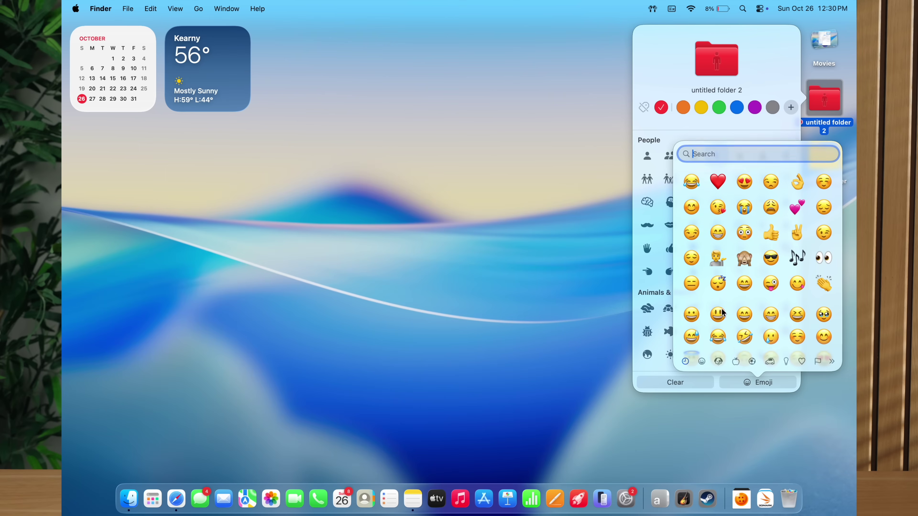
scroll(721, 290, down, 1)
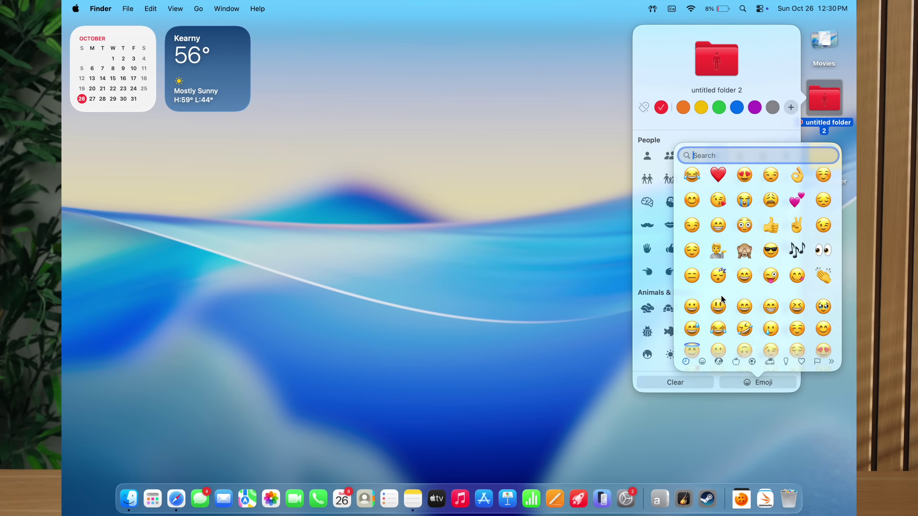
text(fox)
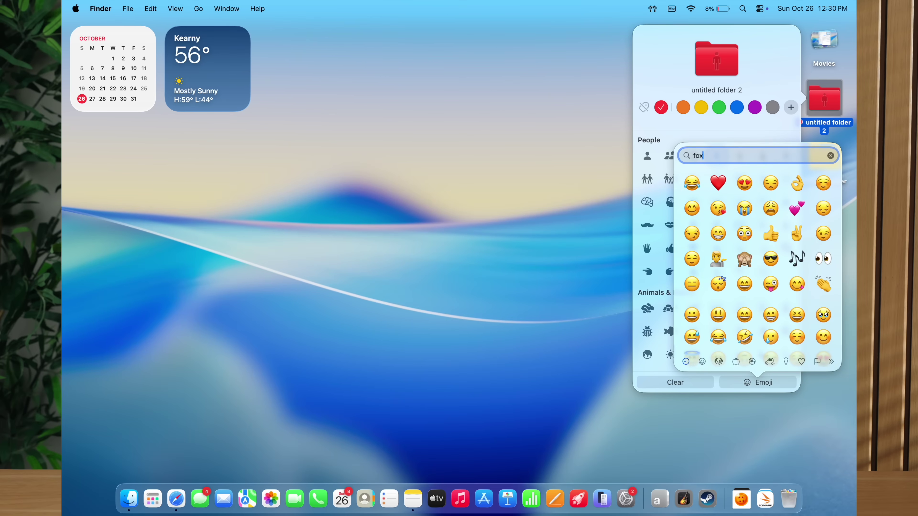
click(691, 179)
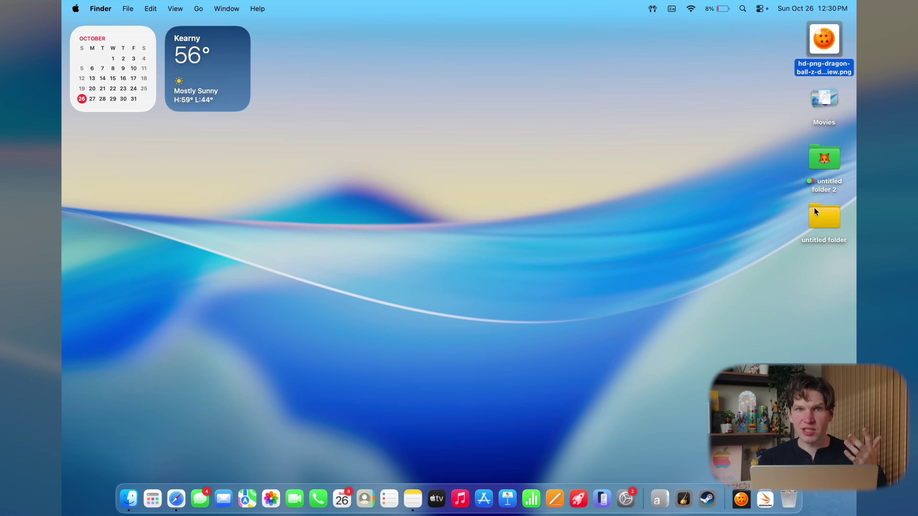
Make the Dragon Ball PNG the untitled folder's icon via its Get Info window.
right_click(817, 215)
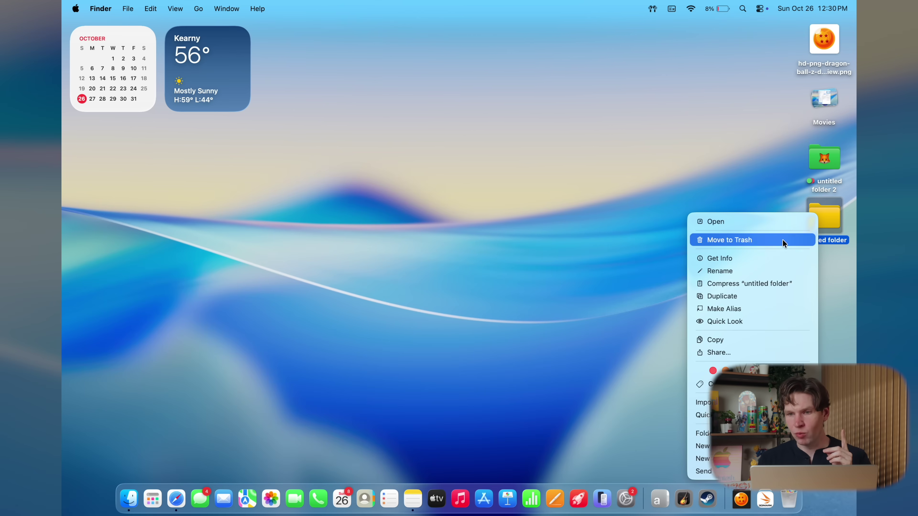
click(751, 258)
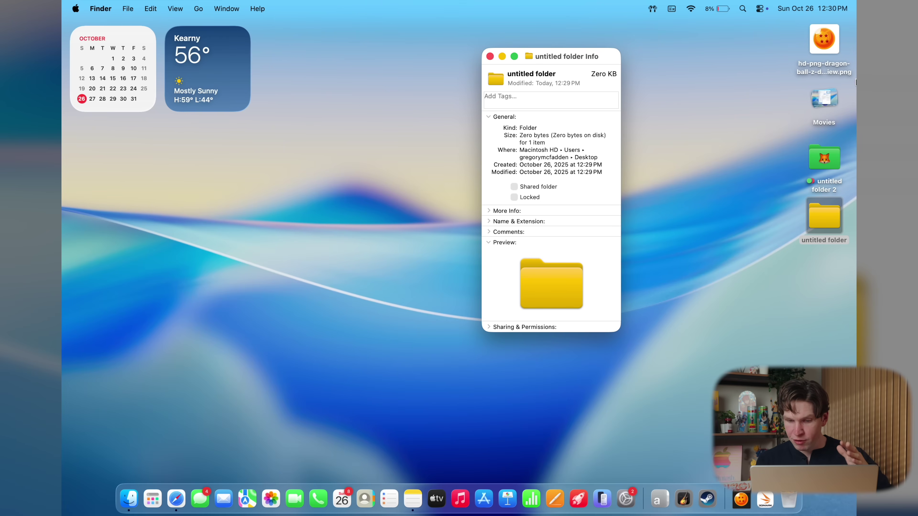
drag(825, 44, 497, 84)
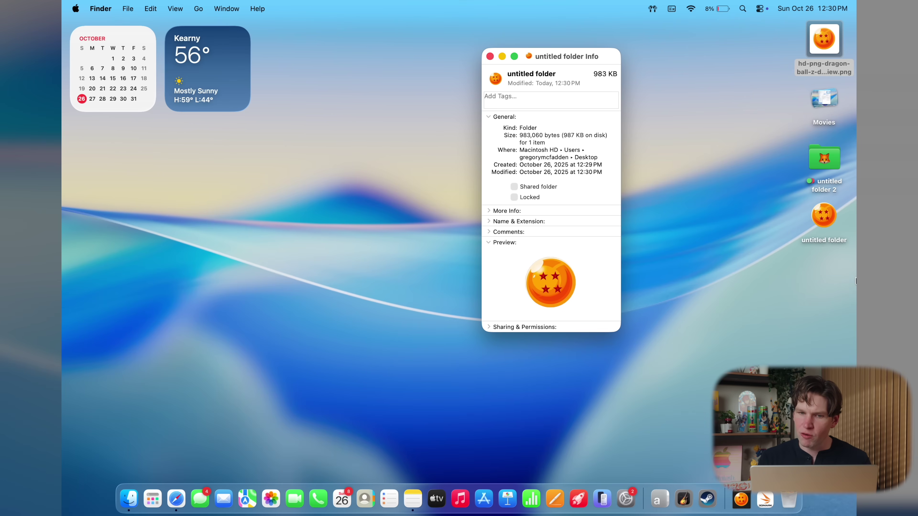
Rename the folder to 'Dragon Ball Z'.
click(828, 240)
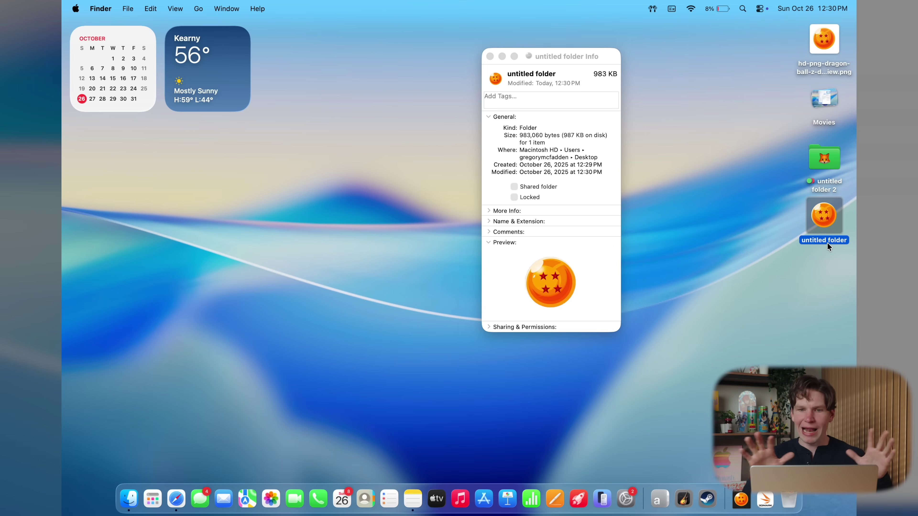
key(Return)
text(Dragon)
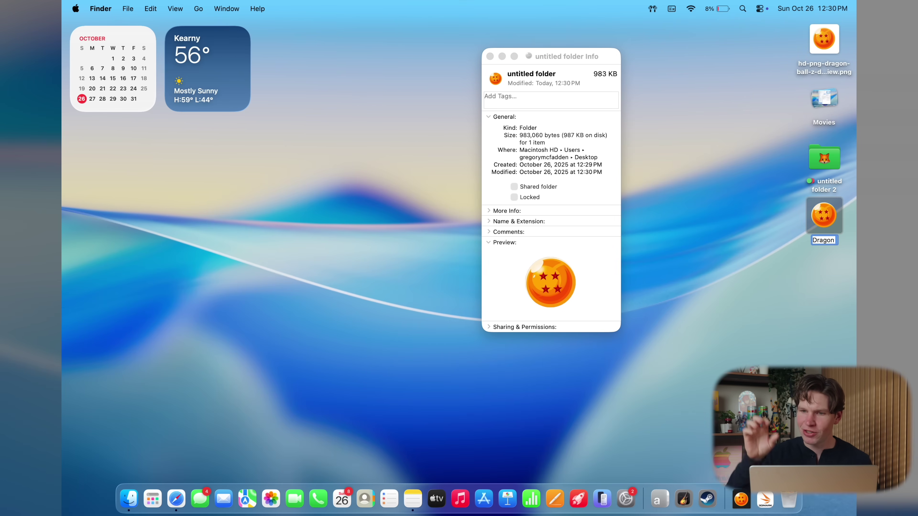
text( Ball Z)
key(Return)
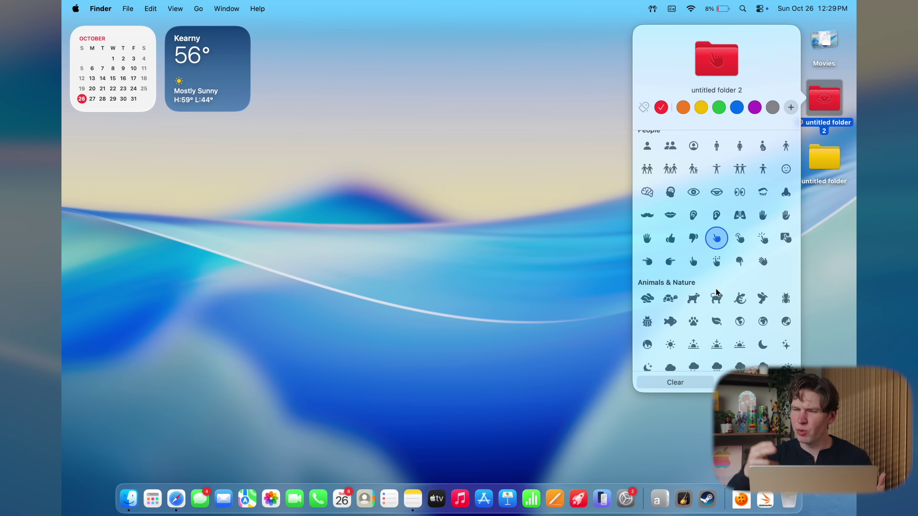
Try cat, cloud and rain cloud symbols on untitled folder 2, settling on the ladybug.
click(716, 296)
scroll(717, 296, down, 5)
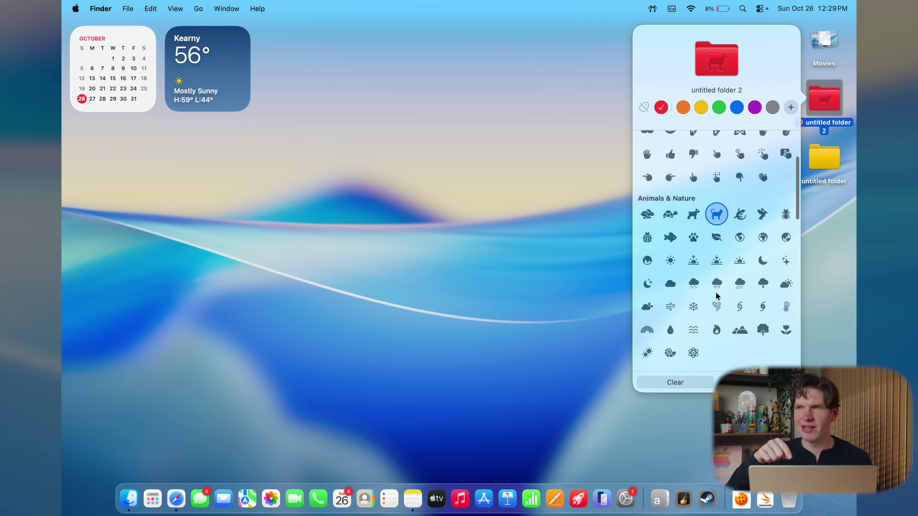
click(716, 282)
click(693, 283)
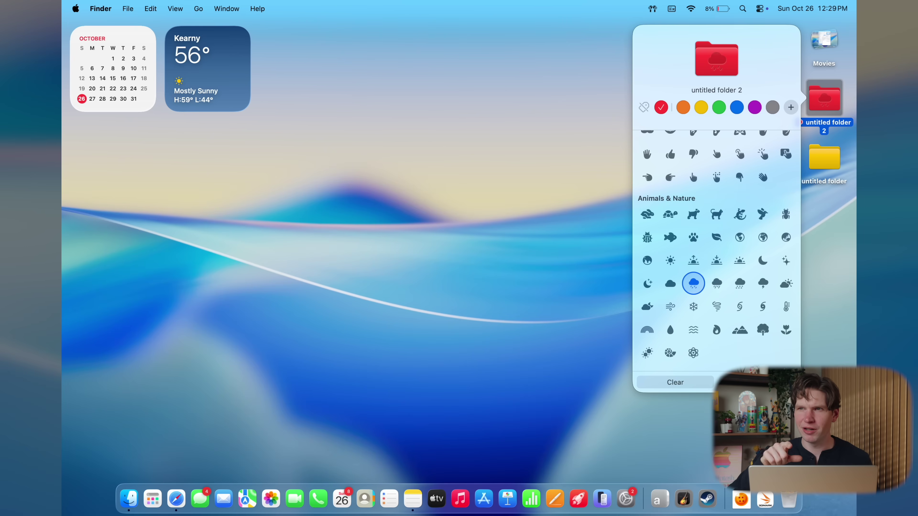
key(ctrl+super+space)
key(Escape)
click(647, 239)
scroll(649, 250, up, 3)
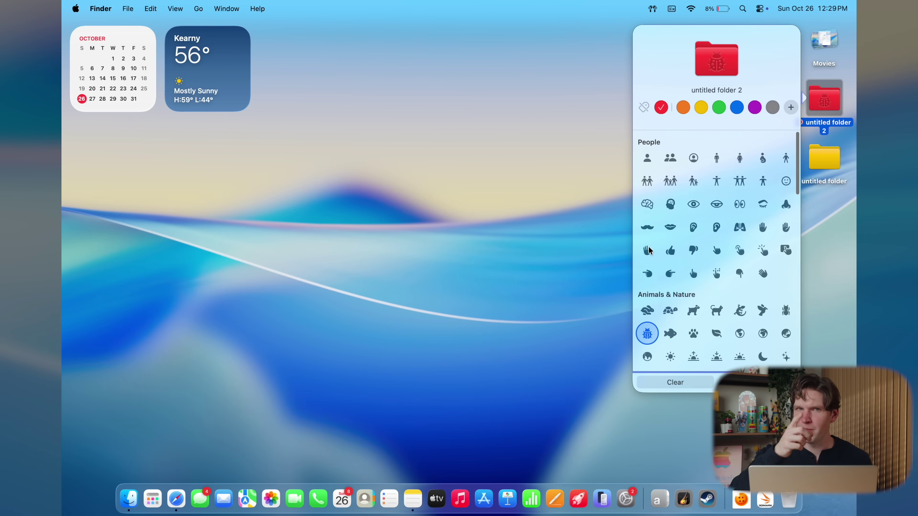